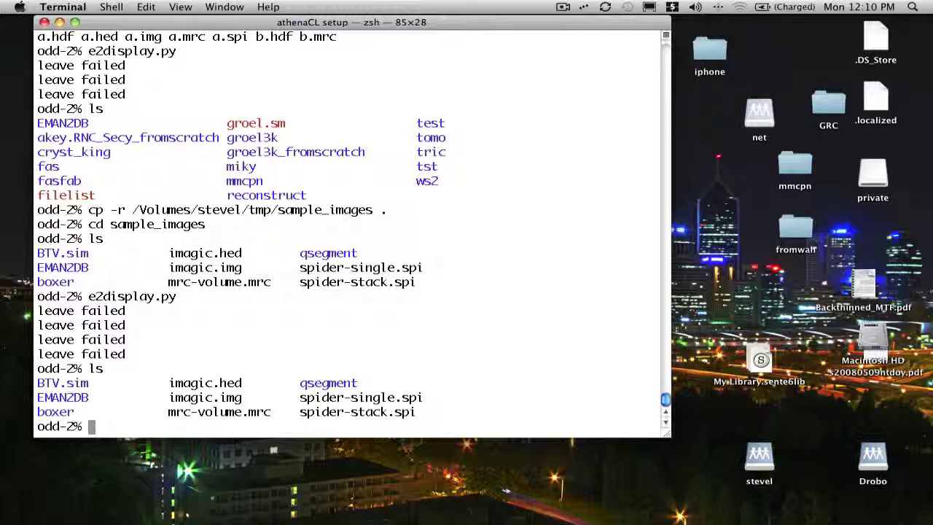
# Step: Run e2display.py from the sample_images Terminal prompt to launch the EMAN2 Browser
pyautogui.write('e2dispa')
pyautogui.write('ay.py')
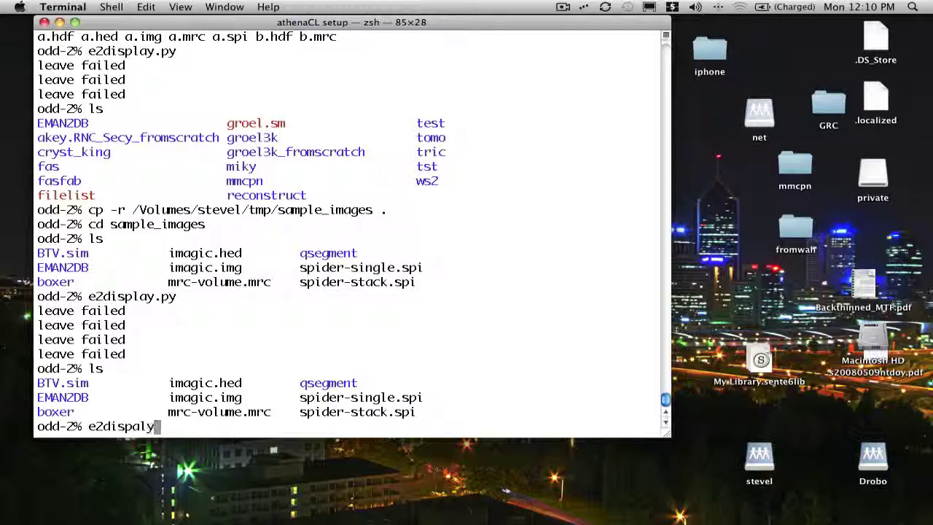
pyautogui.press('Return')
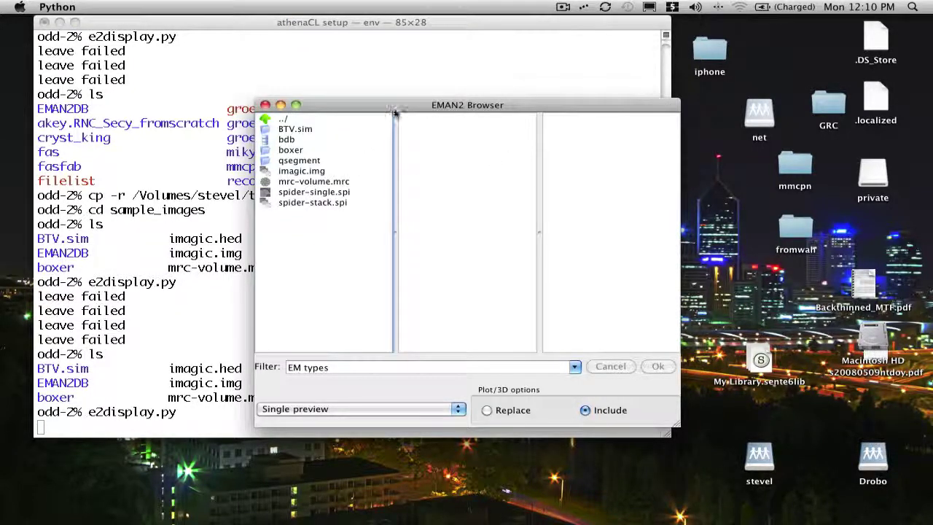
# Step: Move the Browser higher and select imagic.img to list its images, numbered 0 to past 270
pyautogui.moveTo(391, 110); pyautogui.dragTo(326, 85)
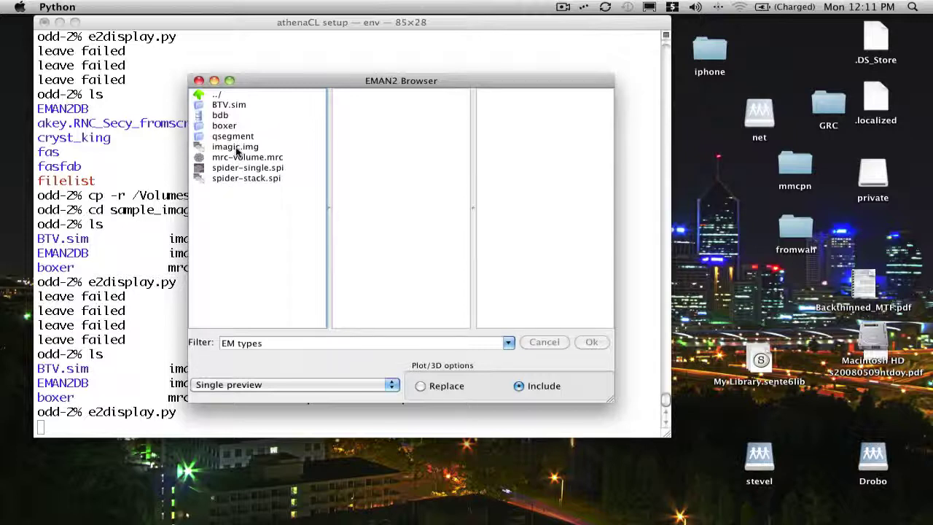
pyautogui.click(236, 151)
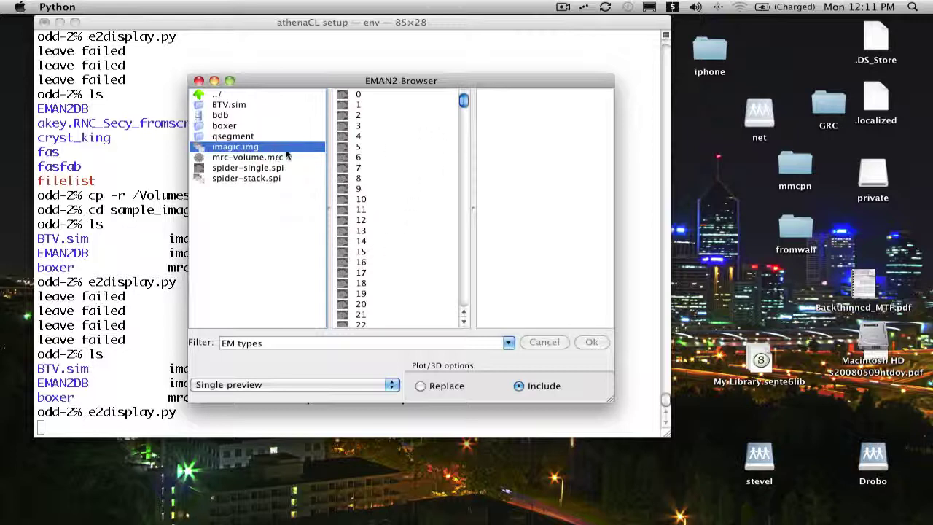
pyautogui.moveTo(463, 102); pyautogui.dragTo(458, 333)
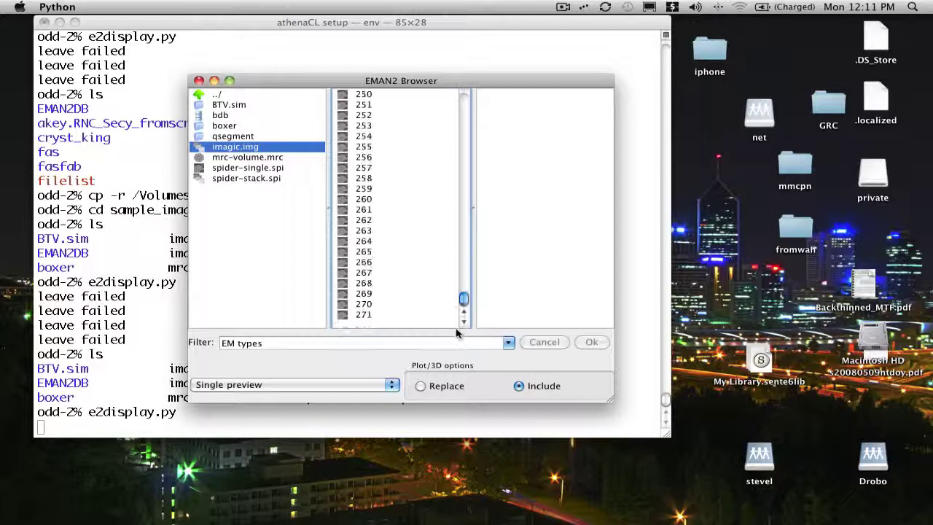
pyautogui.moveTo(463, 299); pyautogui.dragTo(456, 94)
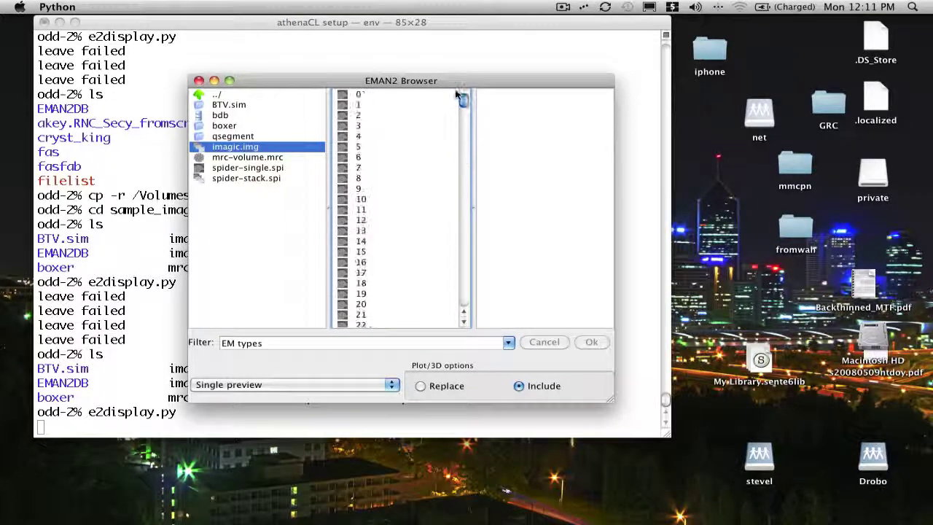
# Step: Open imagic.img as a numbered thumbnail montage, enlarge its window, and zoom the grid
pyautogui.doubleClick(248, 148)
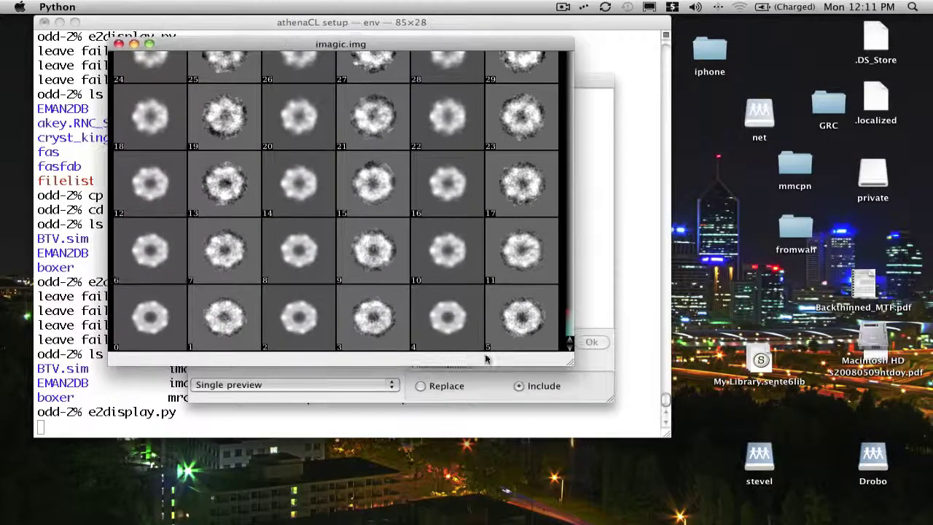
pyautogui.moveTo(573, 364); pyautogui.dragTo(862, 482)
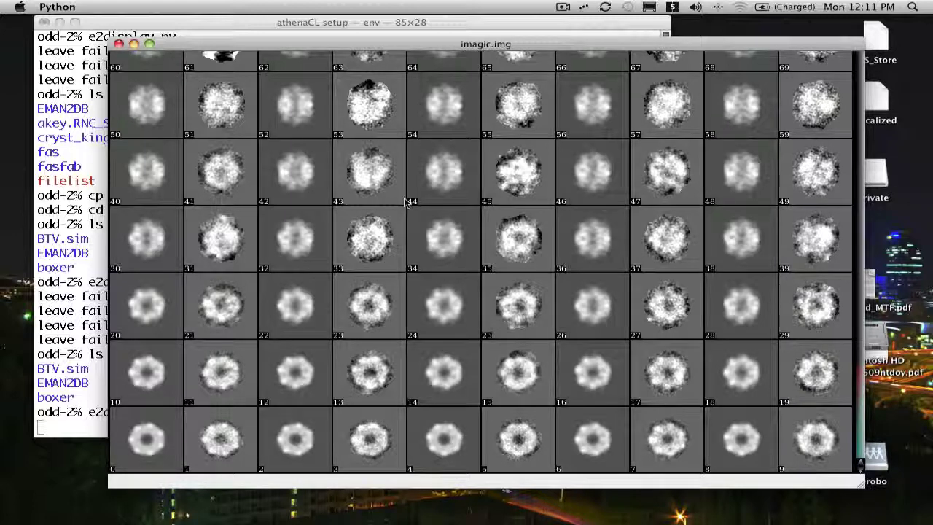
pyautogui.scroll(-3, 406, 202)
pyautogui.scroll(2, 406, 202)
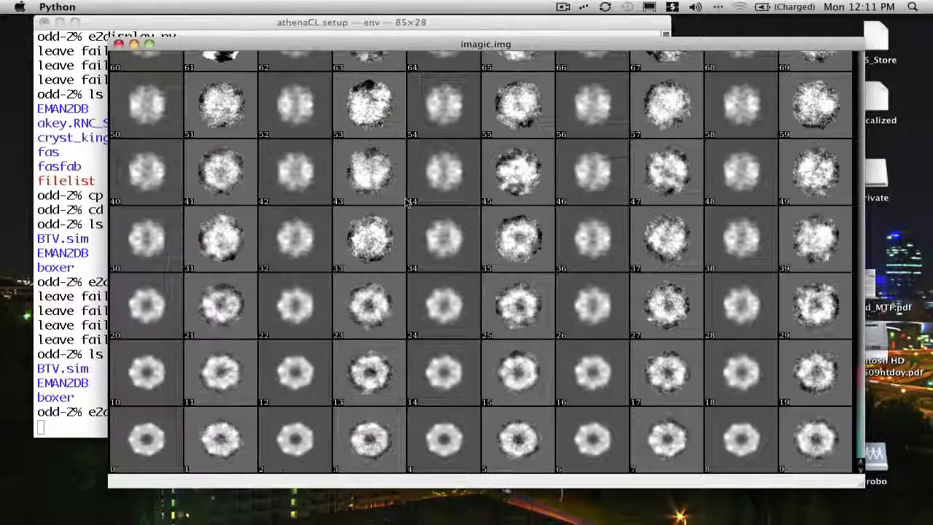
pyautogui.scroll(-2, 406, 201)
pyautogui.scroll(-2, 406, 202)
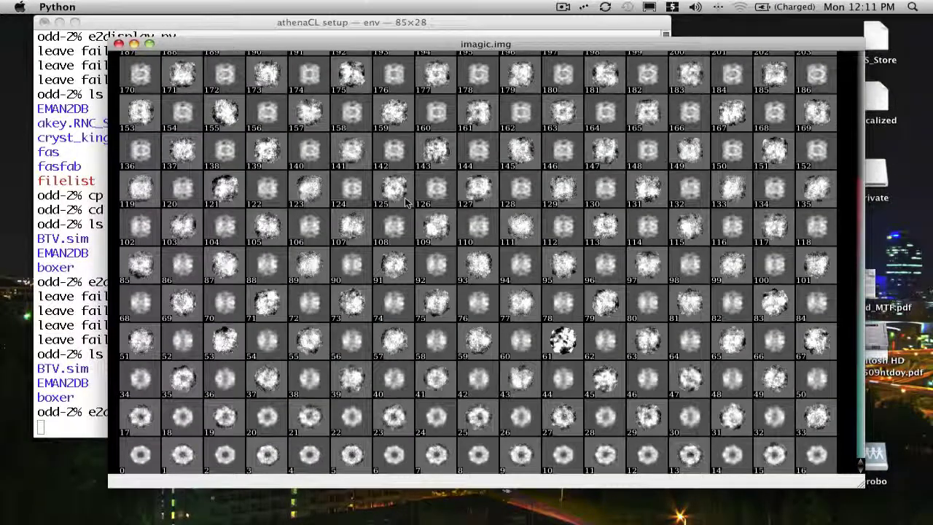
pyautogui.scroll(4, 407, 202)
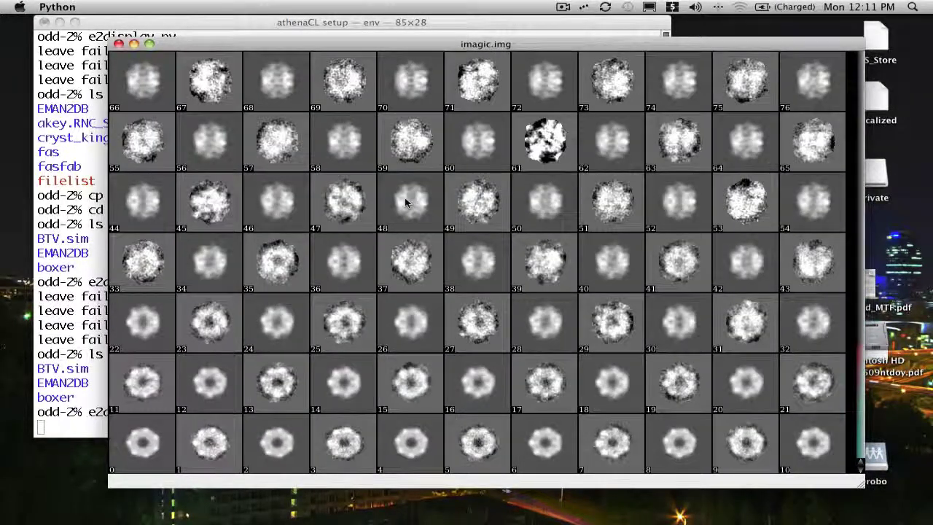
pyautogui.scroll(1, 406, 202)
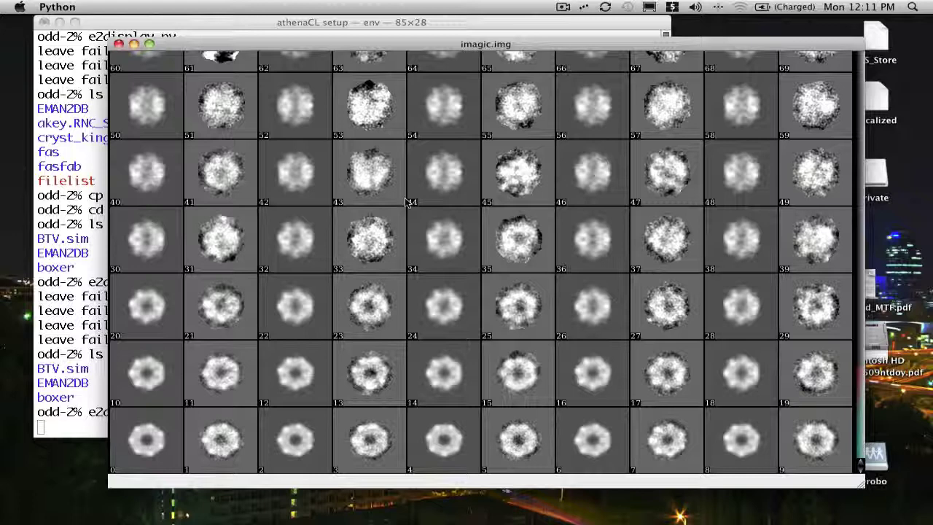
# Step: Open the montage display panel, move it aside, and lower Brt to -0.0119
pyautogui.middleClick(437, 198)
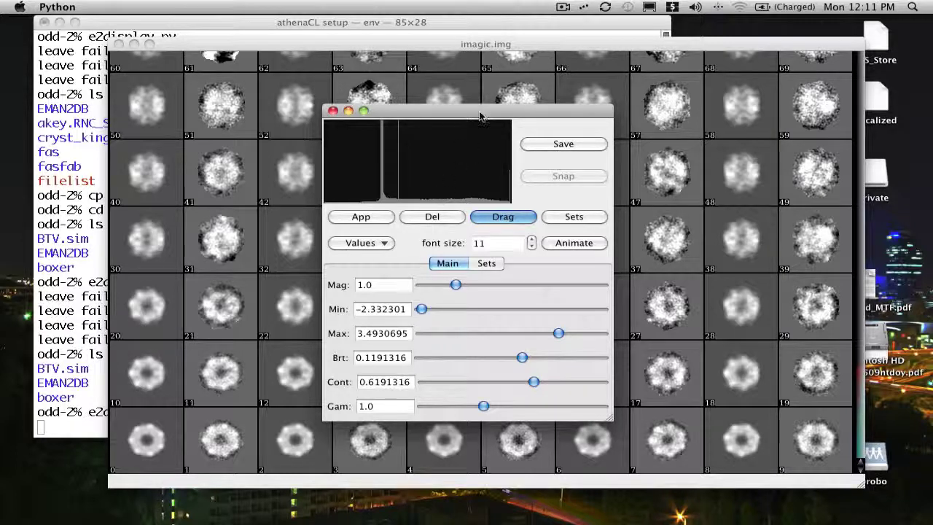
pyautogui.moveTo(484, 117); pyautogui.dragTo(755, 178)
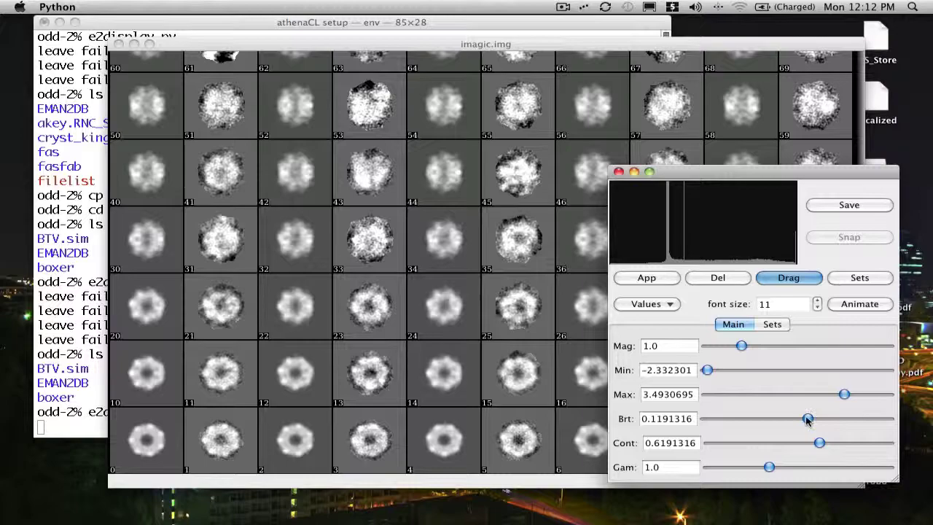
pyautogui.moveTo(808, 419); pyautogui.dragTo(824, 445)
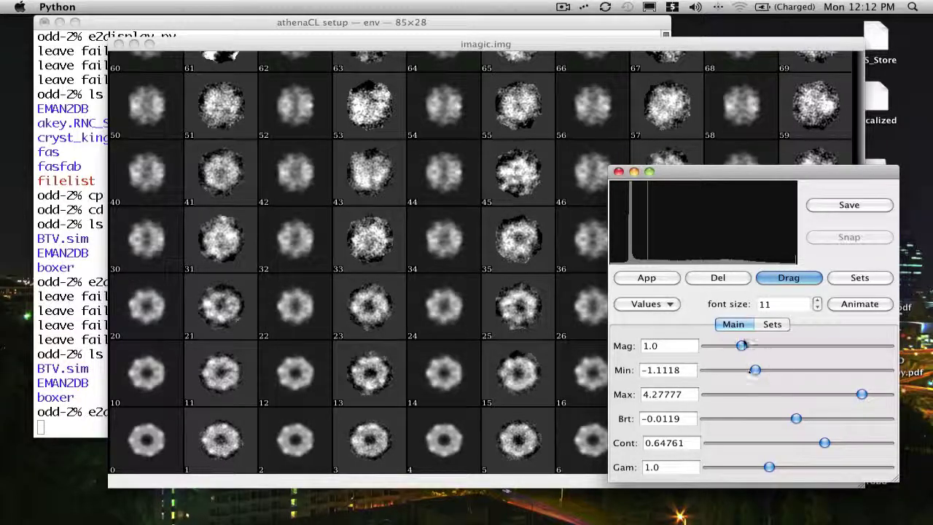
# Step: Set Values to maximum so each tile shows its maximum value, and scroll through the grid
pyautogui.click(666, 305)
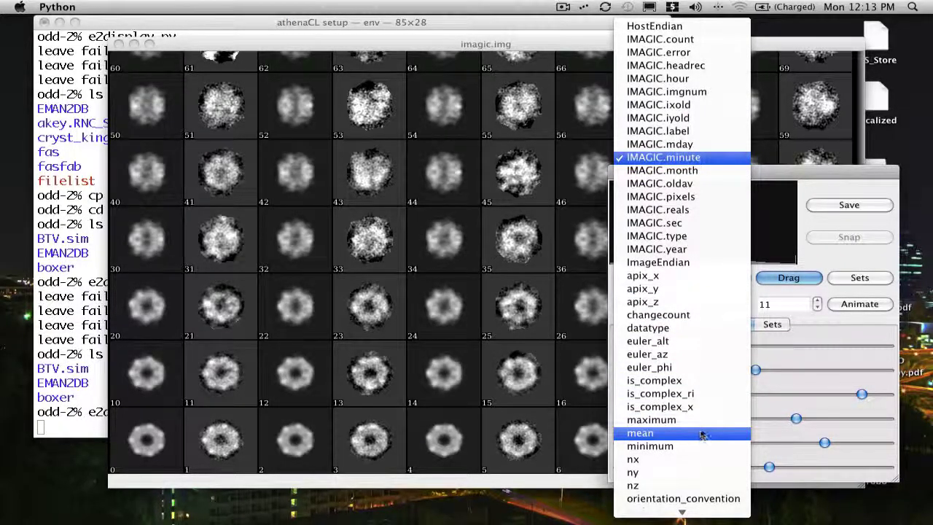
pyautogui.click(702, 422)
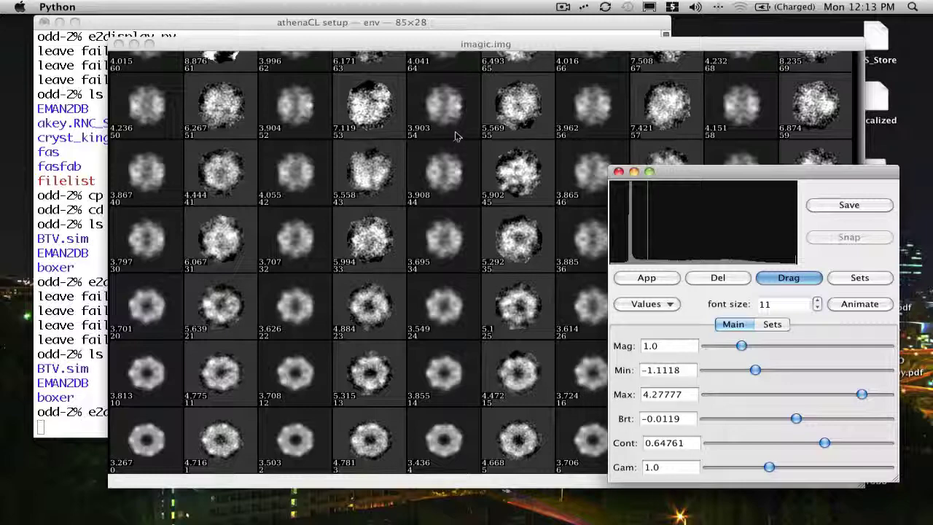
pyautogui.moveTo(459, 131); pyautogui.dragTo(459, 188)
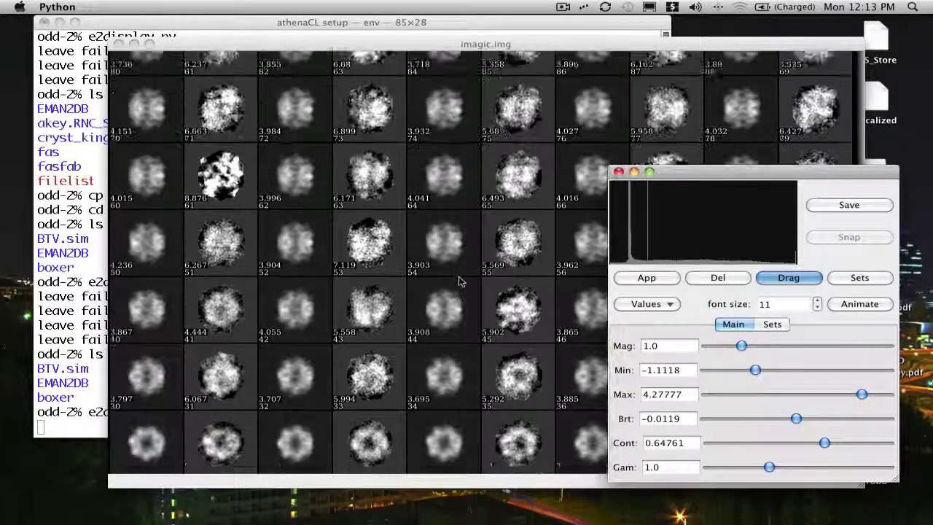
pyautogui.scroll(5, 444, 306)
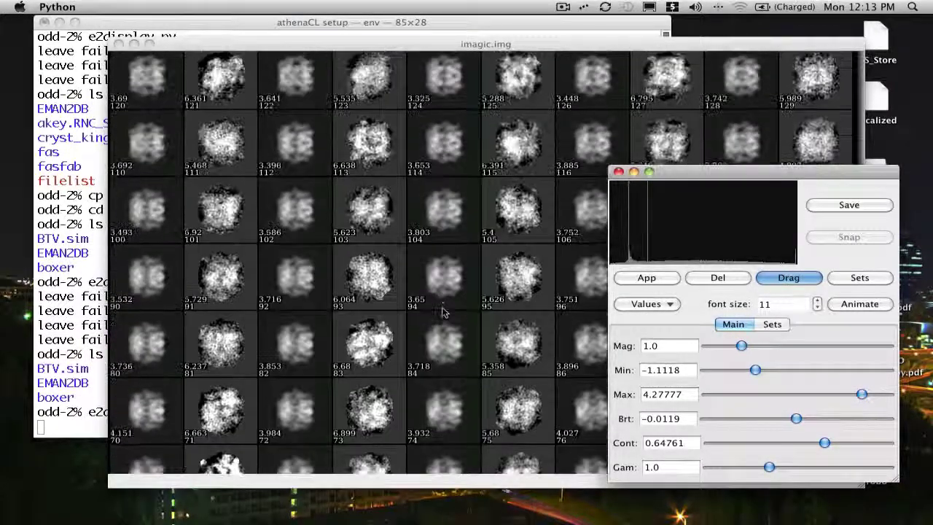
pyautogui.scroll(5, 442, 312)
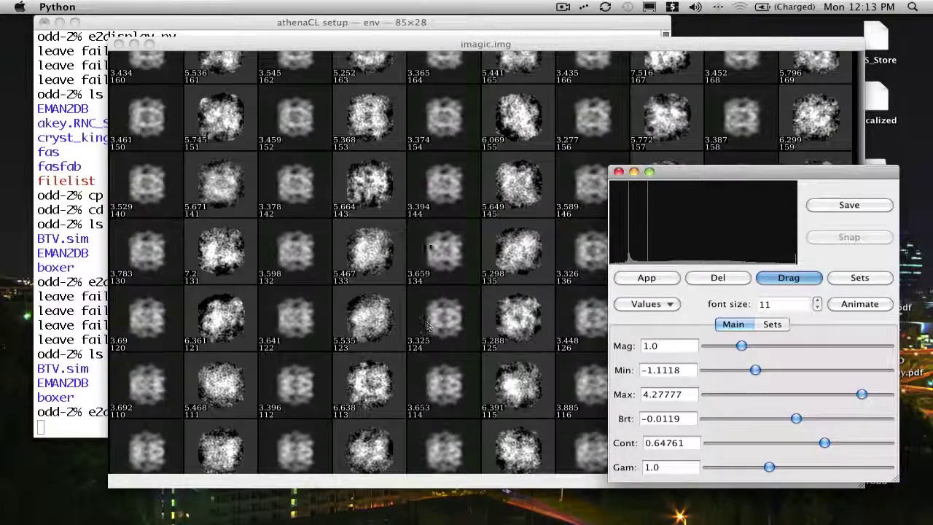
pyautogui.scroll(1, 427, 324)
pyautogui.scroll(-2, 428, 313)
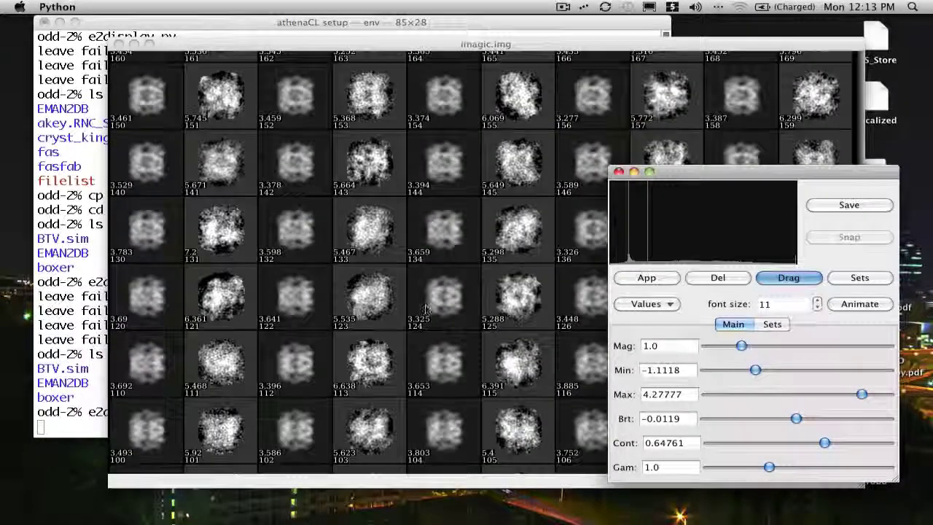
pyautogui.scroll(8, 427, 310)
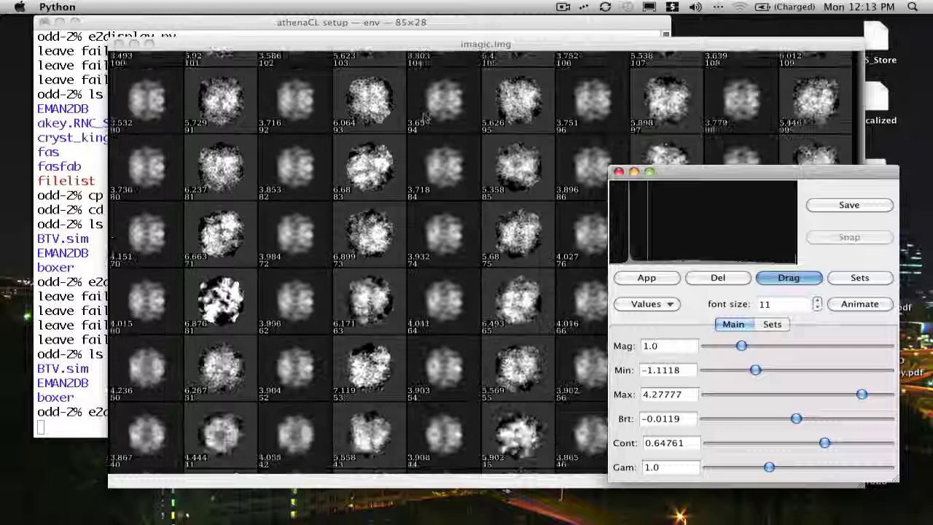
# Step: Close the settings panel and the imagic.img montage, then show image 0's header
pyautogui.click(618, 172)
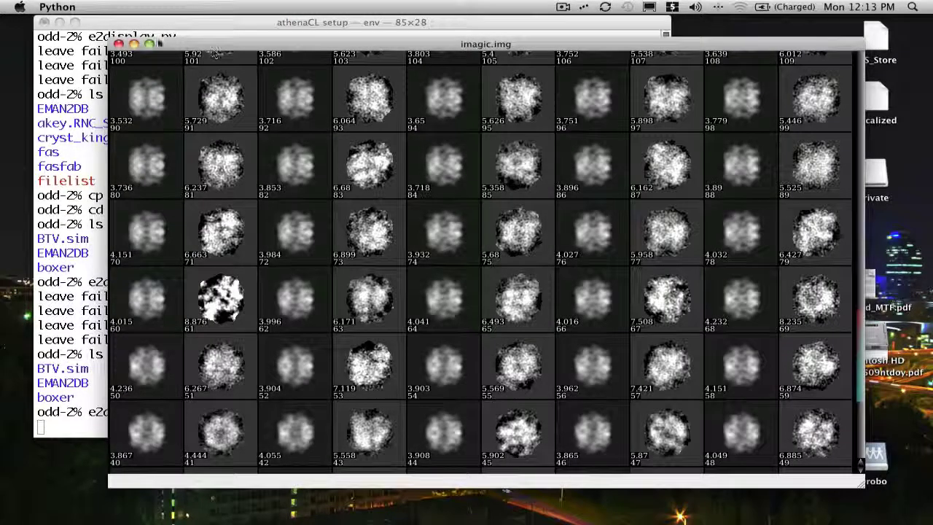
pyautogui.click(119, 45)
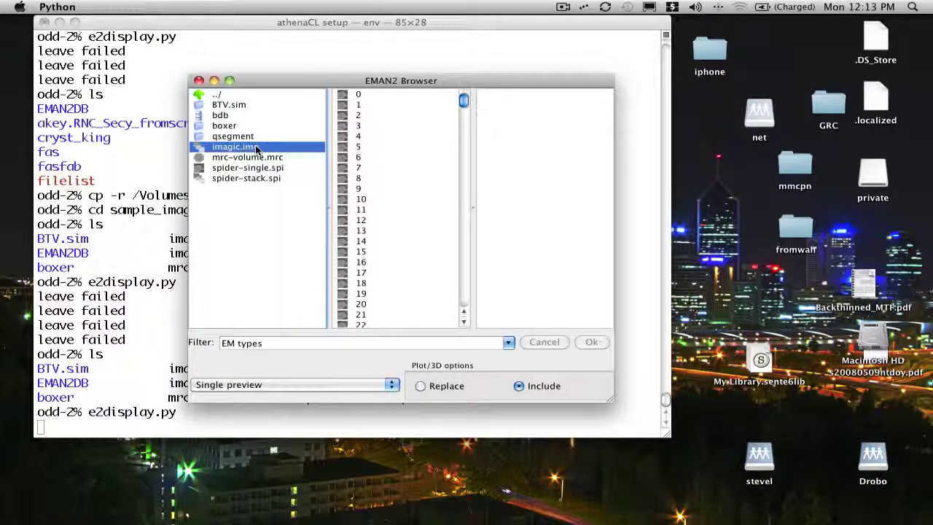
pyautogui.click(356, 95)
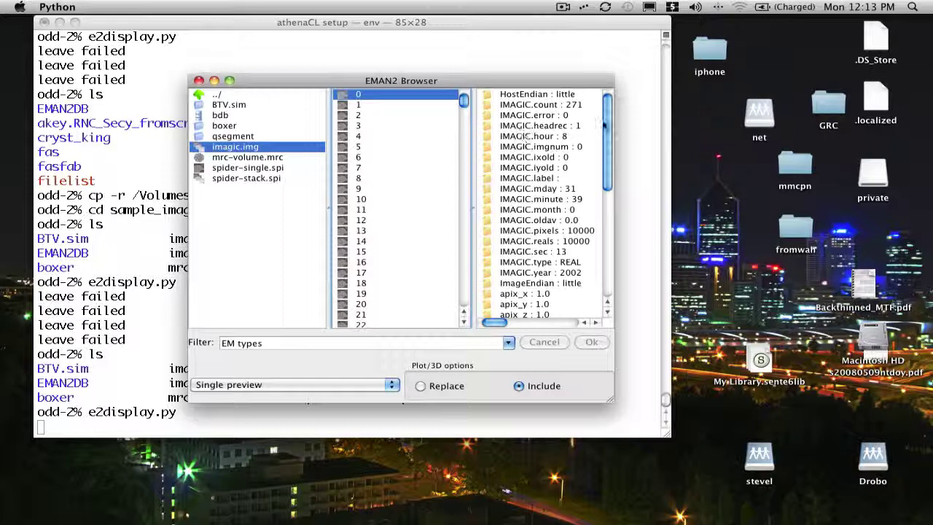
pyautogui.moveTo(604, 125); pyautogui.dragTo(609, 100)
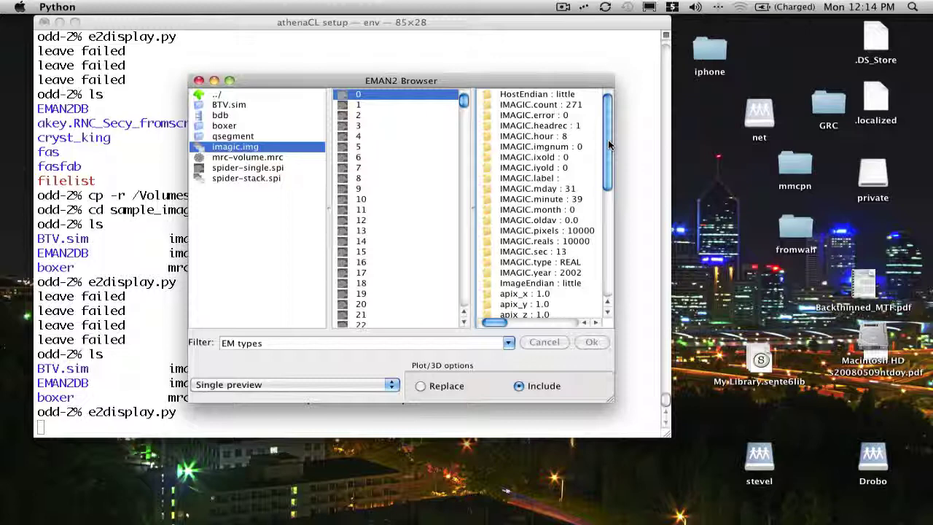
# Step: Show mrc-volume.mrc's header attributes, such as MRC.nx 100 and datatype 7
pyautogui.scroll(-8, 609, 145)
pyautogui.click(254, 157)
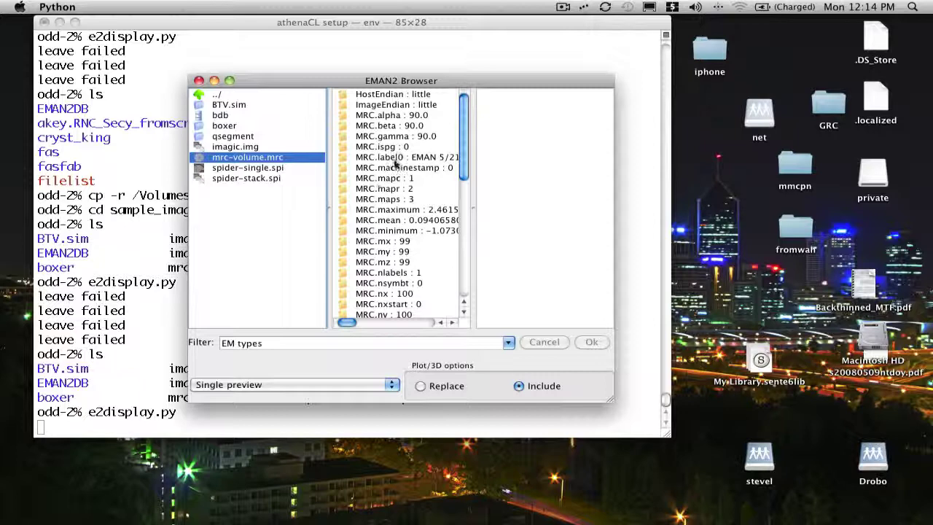
pyautogui.moveTo(465, 127); pyautogui.dragTo(436, 132)
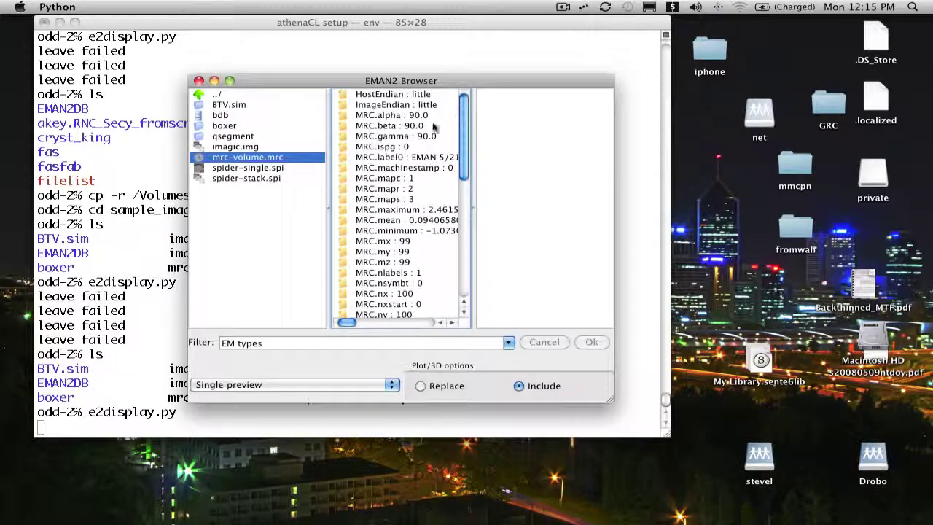
# Step: Open mrc-volume.mrc as a 3-D isosurface, zoom in, and rotate to a side view
pyautogui.doubleClick(271, 157)
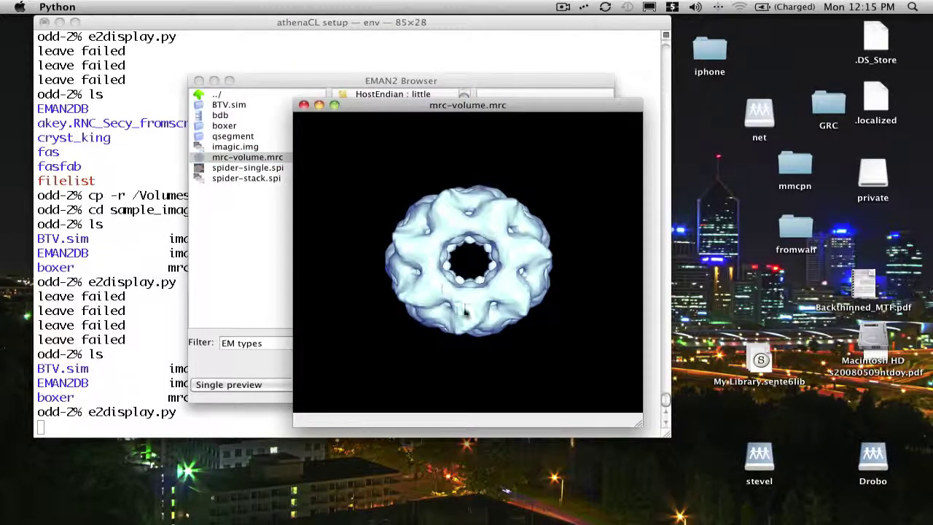
pyautogui.moveTo(460, 309); pyautogui.dragTo(438, 298)
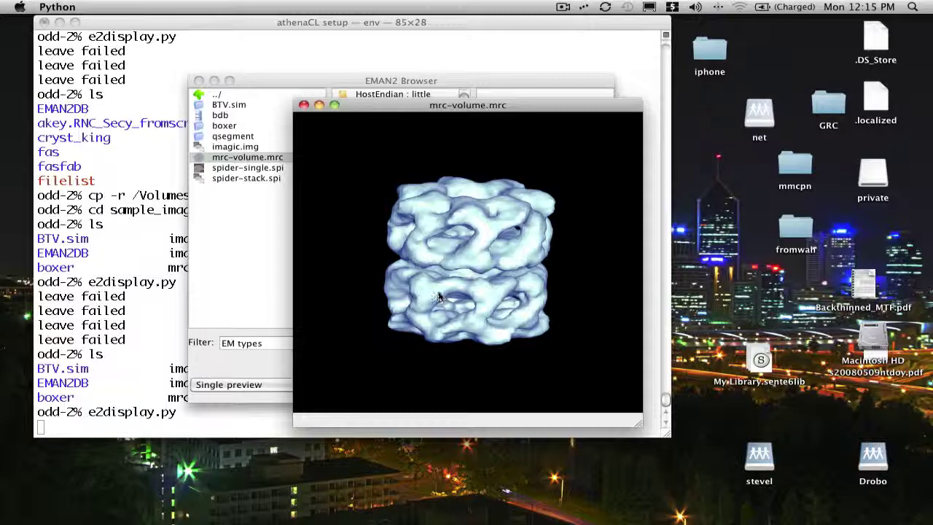
pyautogui.scroll(4, 438, 297)
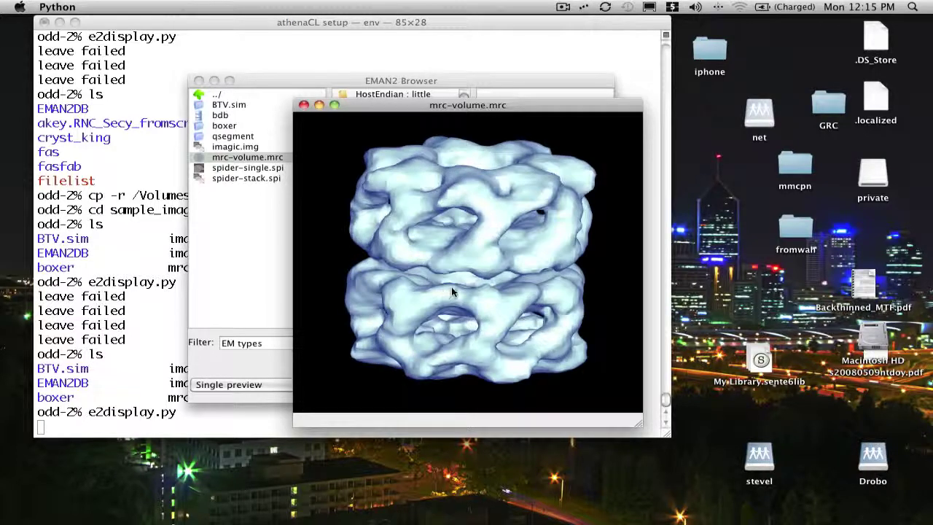
pyautogui.moveTo(452, 291); pyautogui.dragTo(502, 252)
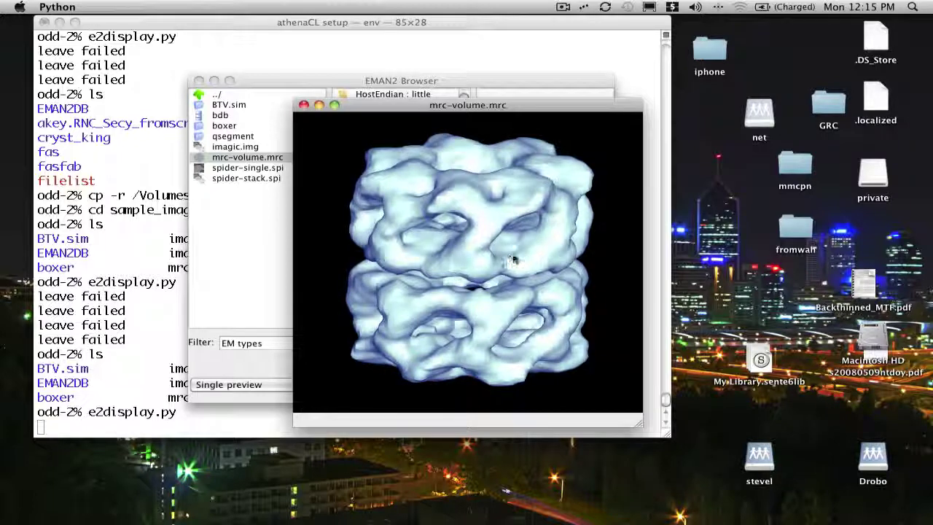
# Step: Open the volume inspector, adjust the isosurface threshold, and add a slice plane
pyautogui.middleClick(514, 258)
pyautogui.moveTo(514, 56); pyautogui.dragTo(763, 57)
pyautogui.moveTo(525, 109); pyautogui.dragTo(392, 98)
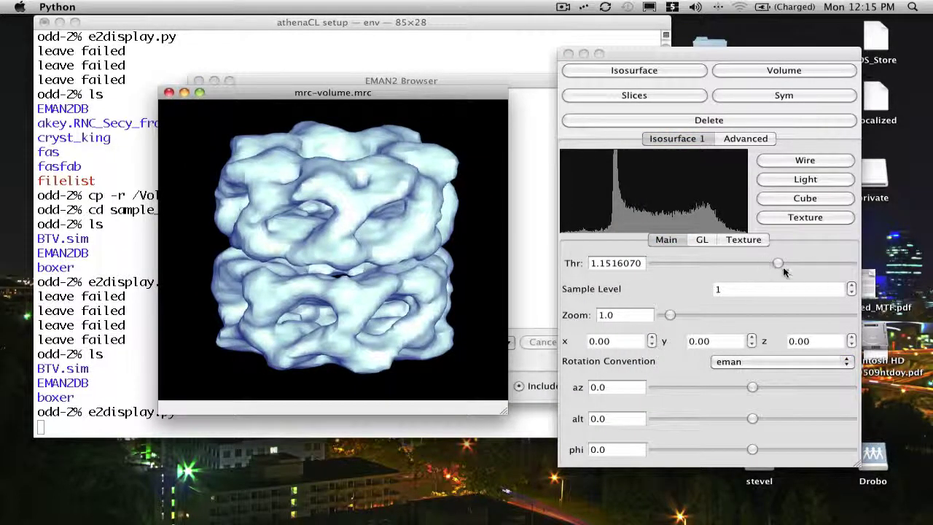
pyautogui.moveTo(782, 267)
pyautogui.mouseDown()
pyautogui.moveTo(804, 263)
pyautogui.moveTo(761, 265)
pyautogui.moveTo(797, 267)
pyautogui.moveTo(777, 268)
pyautogui.mouseUp()
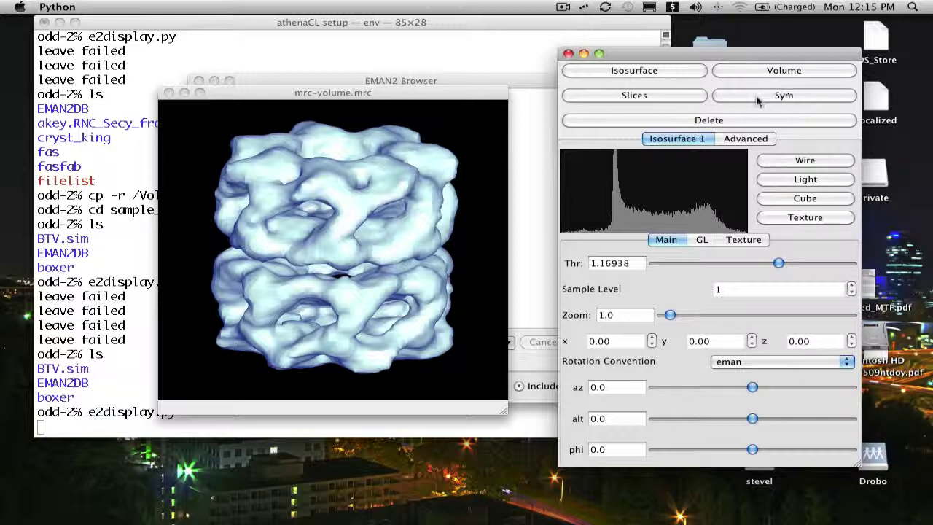
pyautogui.click(663, 96)
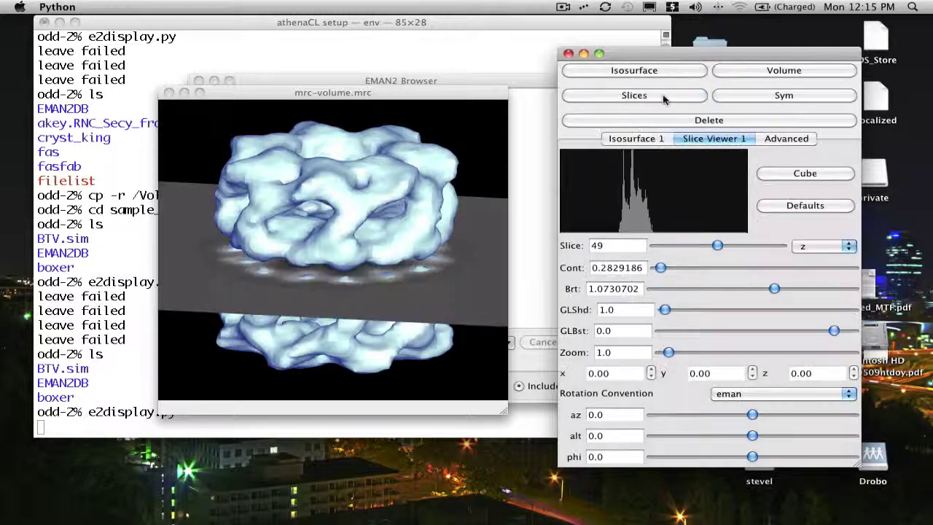
pyautogui.moveTo(344, 184); pyautogui.dragTo(352, 232)
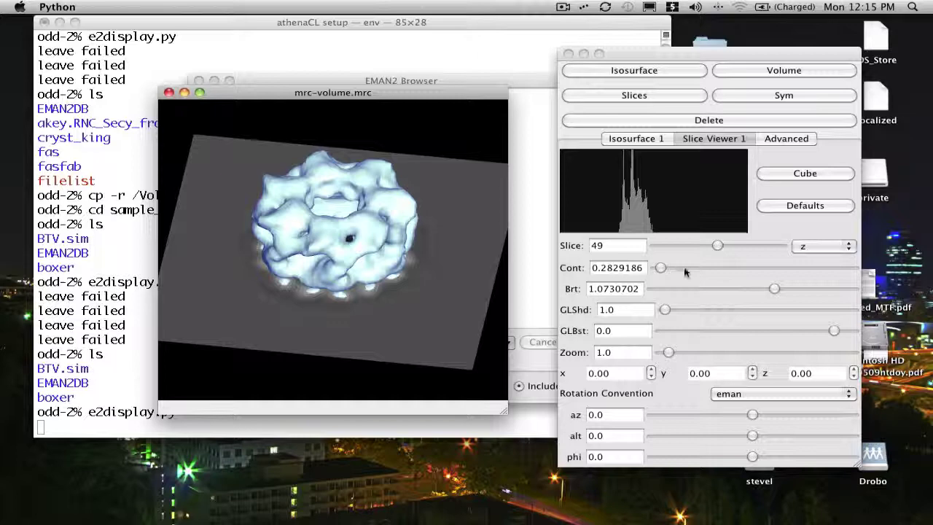
pyautogui.moveTo(716, 246)
pyautogui.mouseDown()
pyautogui.moveTo(741, 246)
pyautogui.moveTo(715, 247)
pyautogui.moveTo(733, 246)
pyautogui.mouseUp()
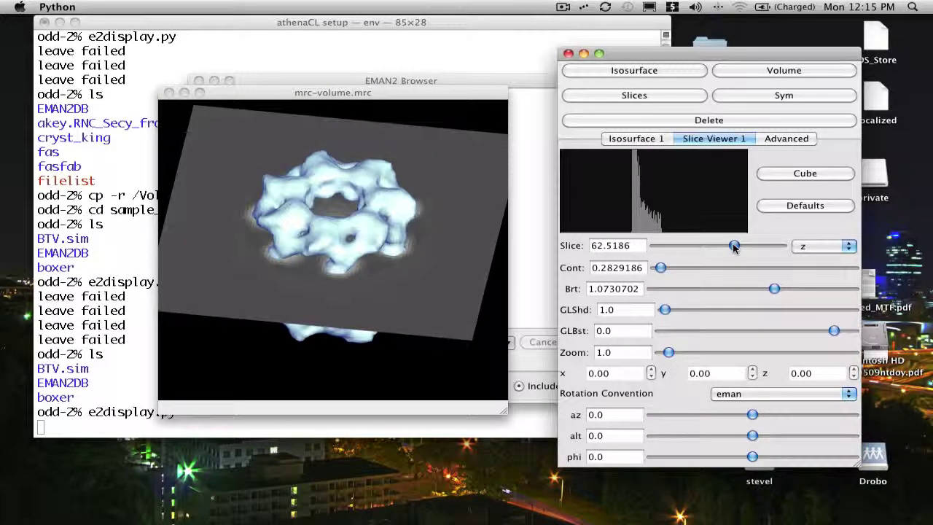
# Step: Delete Isosurface 1 and frame the volume with a cube outline
pyautogui.click(662, 143)
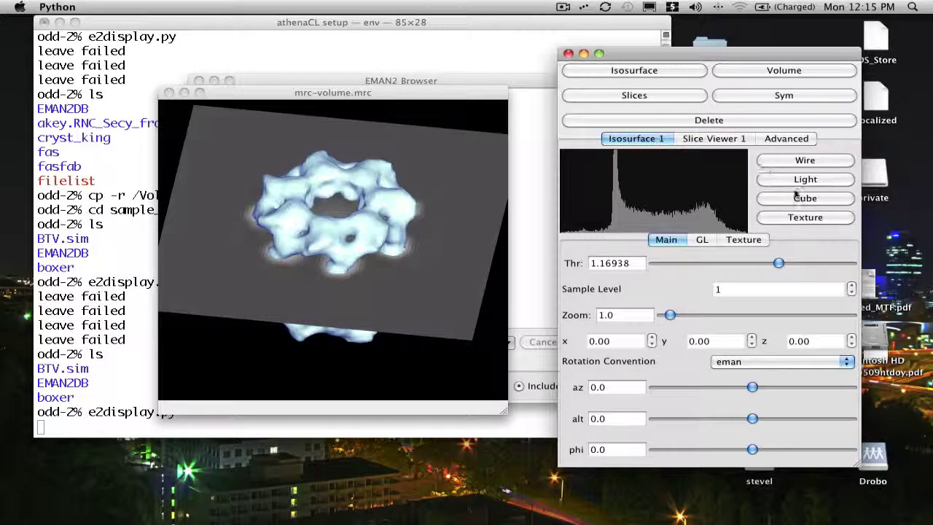
pyautogui.click(728, 121)
pyautogui.moveTo(305, 293); pyautogui.dragTo(331, 179)
pyautogui.click(807, 174)
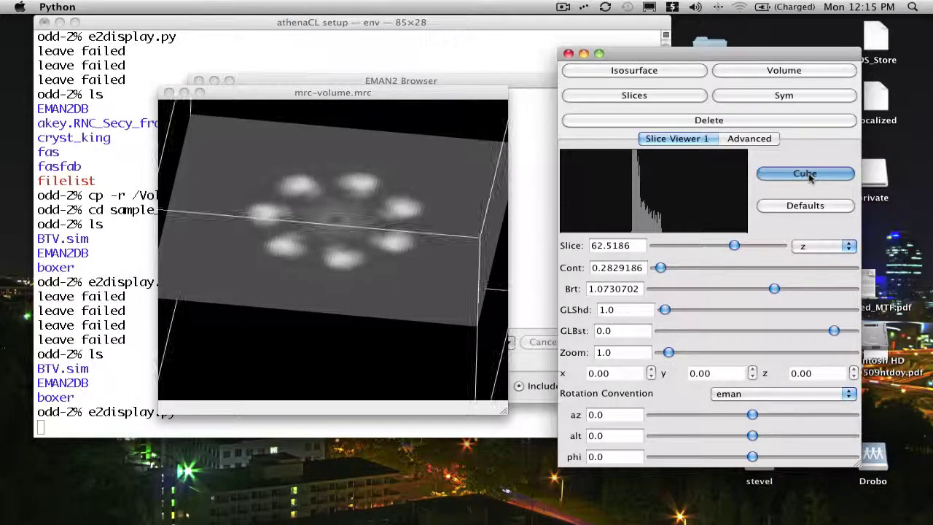
pyautogui.scroll(-3, 266, 322)
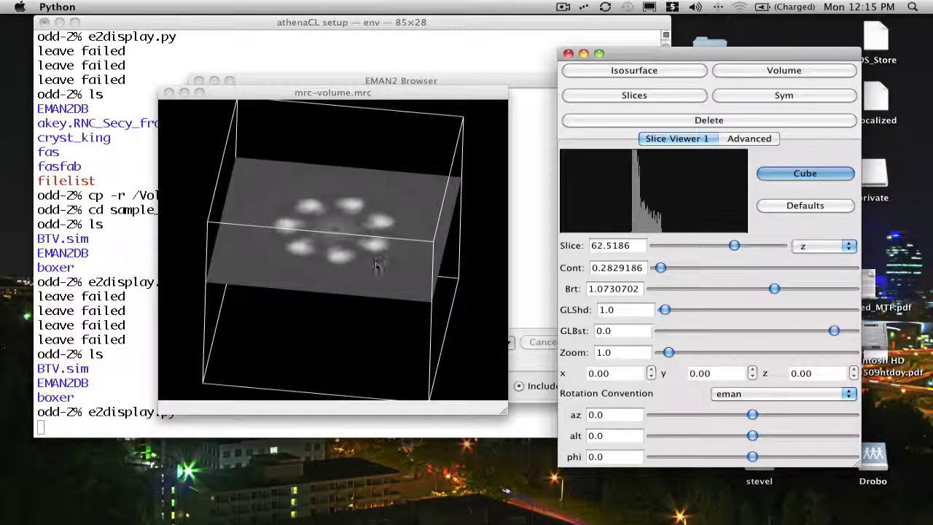
pyautogui.moveTo(377, 264); pyautogui.dragTo(371, 269)
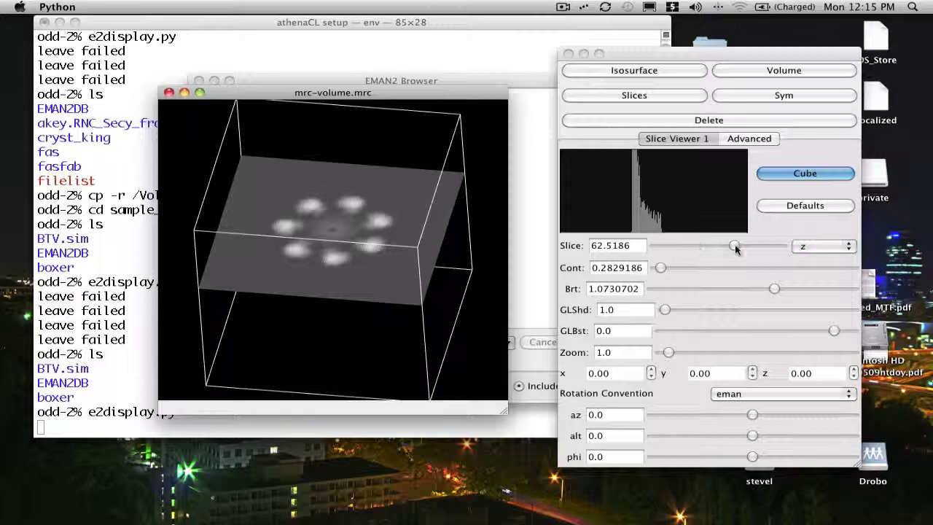
pyautogui.moveTo(735, 249)
pyautogui.mouseDown()
pyautogui.moveTo(709, 248)
pyautogui.moveTo(717, 247)
pyautogui.mouseUp()
# Step: Set the slice axis to y, cutting both rings at position 49
pyautogui.click(818, 247)
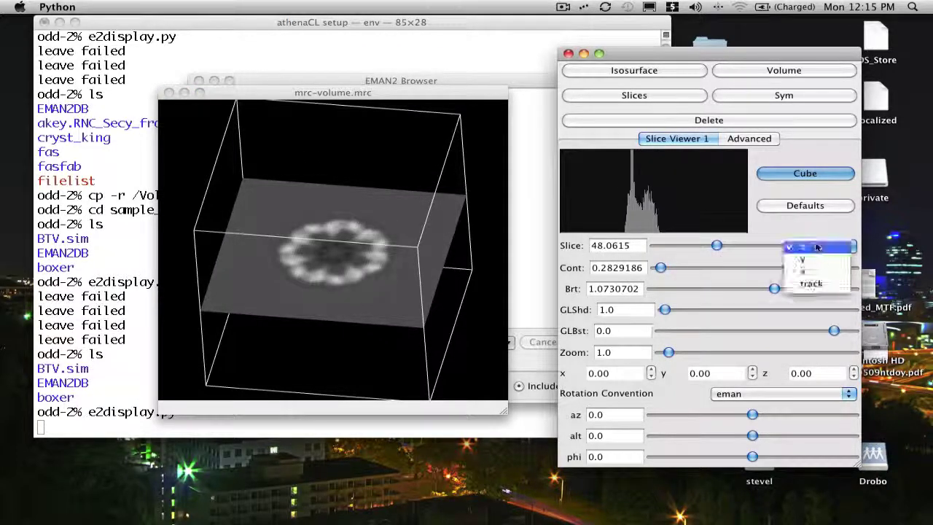
pyautogui.click(811, 283)
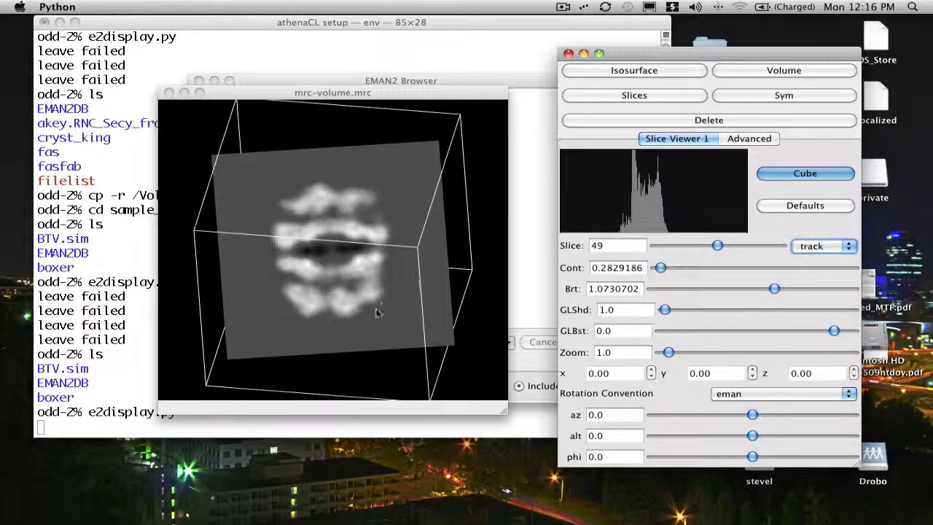
pyautogui.moveTo(376, 312); pyautogui.dragTo(384, 229)
pyautogui.click(829, 248)
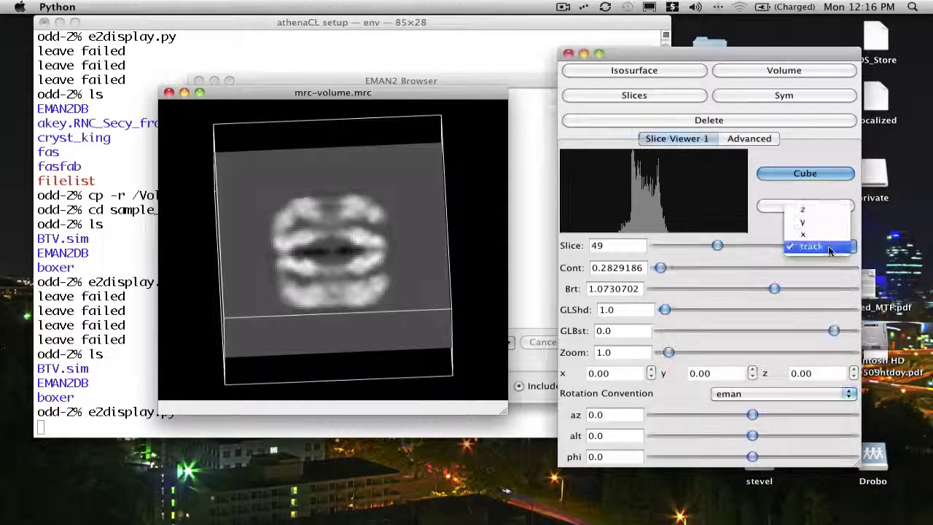
pyautogui.click(805, 222)
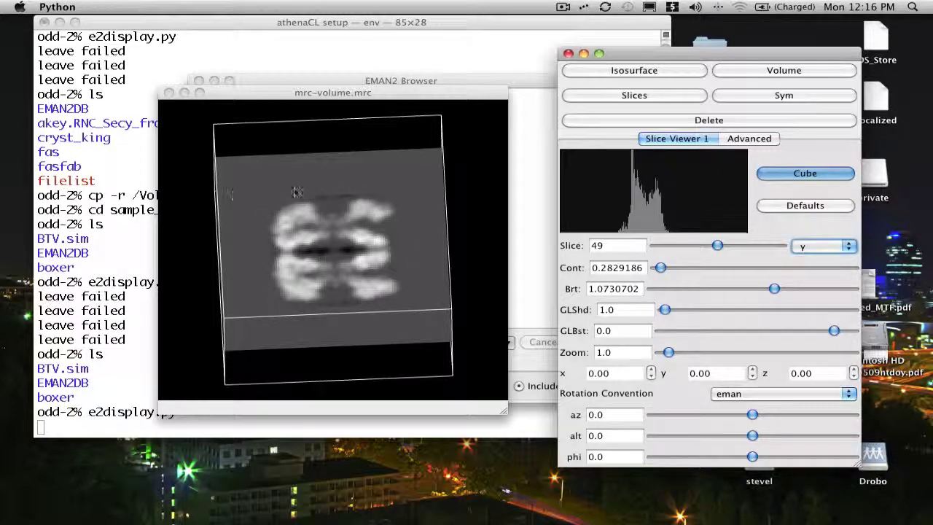
pyautogui.moveTo(296, 191); pyautogui.dragTo(396, 211)
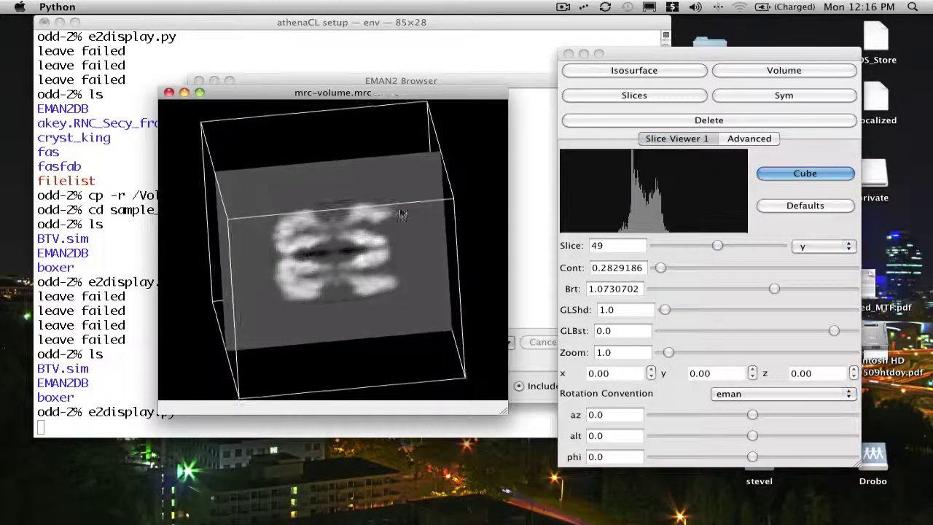
# Step: Add a volume rendering of the map with contrast 1.29426
pyautogui.click(810, 74)
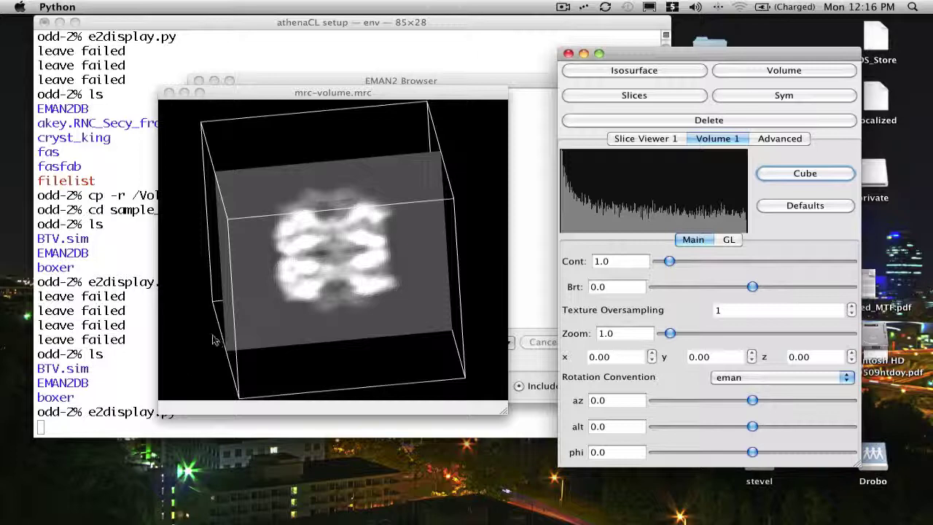
pyautogui.moveTo(213, 340); pyautogui.dragTo(219, 390)
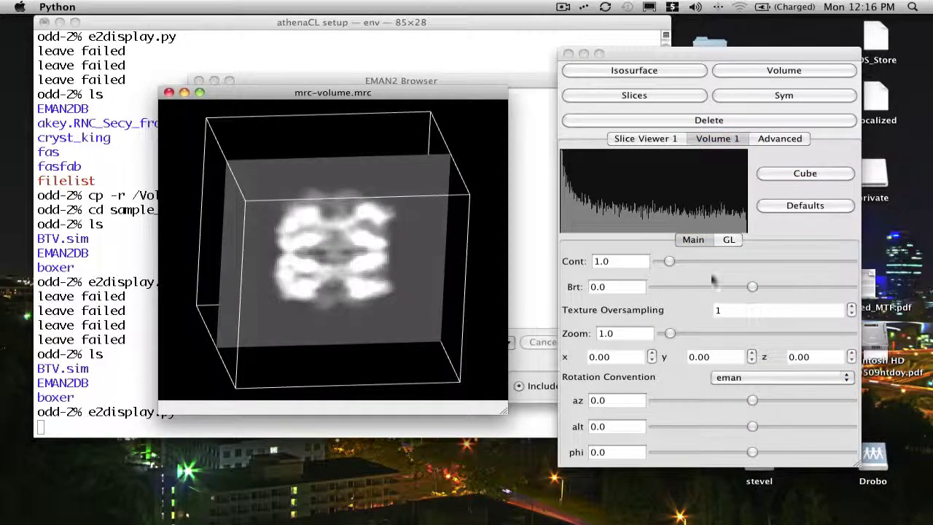
pyautogui.moveTo(210, 275)
pyautogui.mouseDown()
pyautogui.moveTo(277, 277)
pyautogui.moveTo(183, 277)
pyautogui.moveTo(218, 292)
pyautogui.mouseUp()
pyautogui.moveTo(669, 262)
pyautogui.mouseDown()
pyautogui.moveTo(680, 264)
pyautogui.moveTo(658, 266)
pyautogui.moveTo(681, 266)
pyautogui.moveTo(671, 267)
pyautogui.mouseUp()
pyautogui.moveTo(426, 288); pyautogui.dragTo(304, 268)
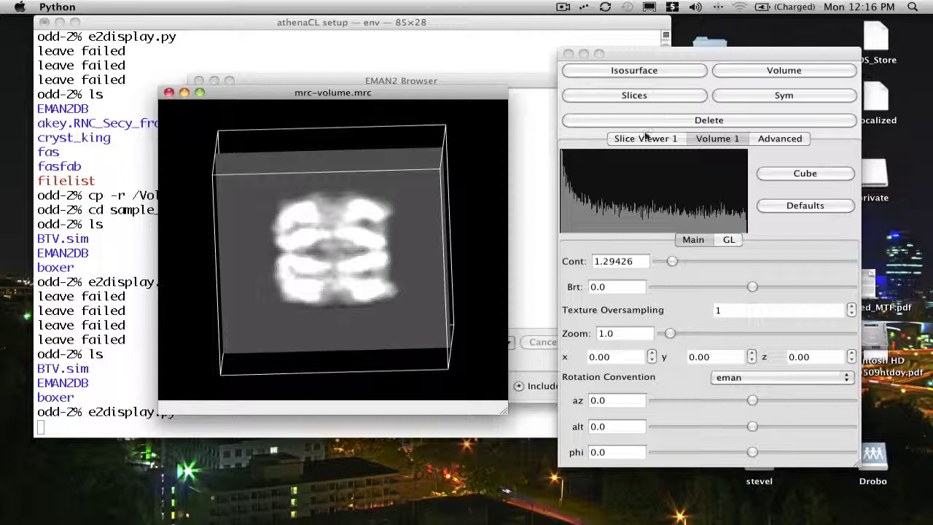
pyautogui.moveTo(423, 197); pyautogui.dragTo(471, 179)
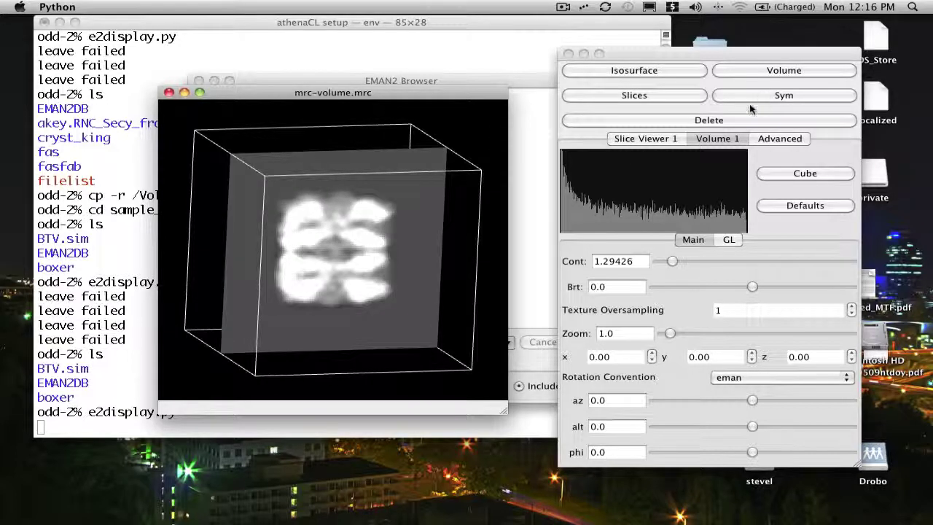
# Step: Add Slice Viewer 2 along z at position 49, crossing the y-axis slice
pyautogui.click(677, 138)
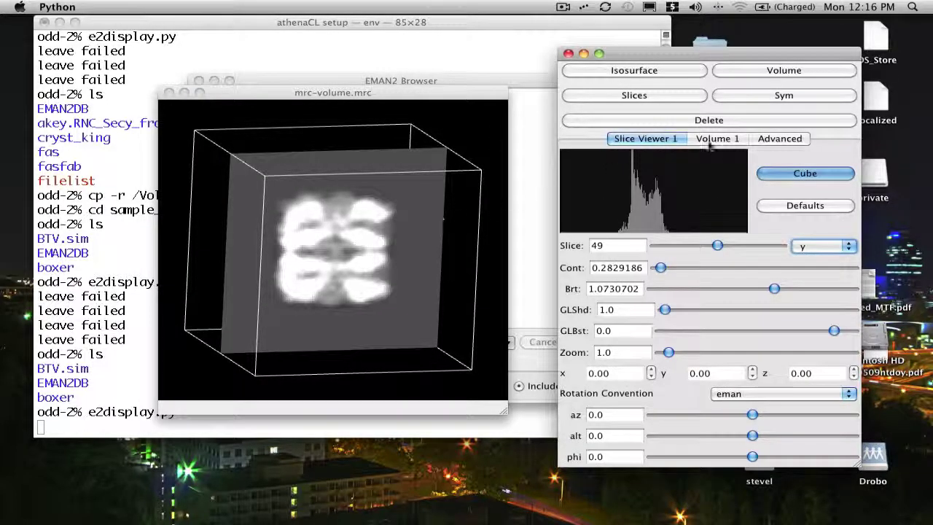
pyautogui.click(651, 97)
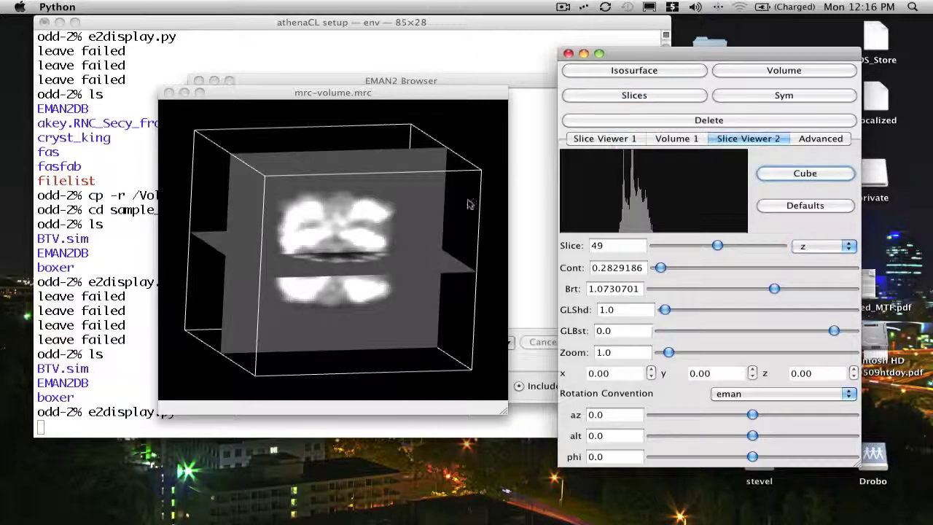
pyautogui.moveTo(427, 210); pyautogui.dragTo(500, 142)
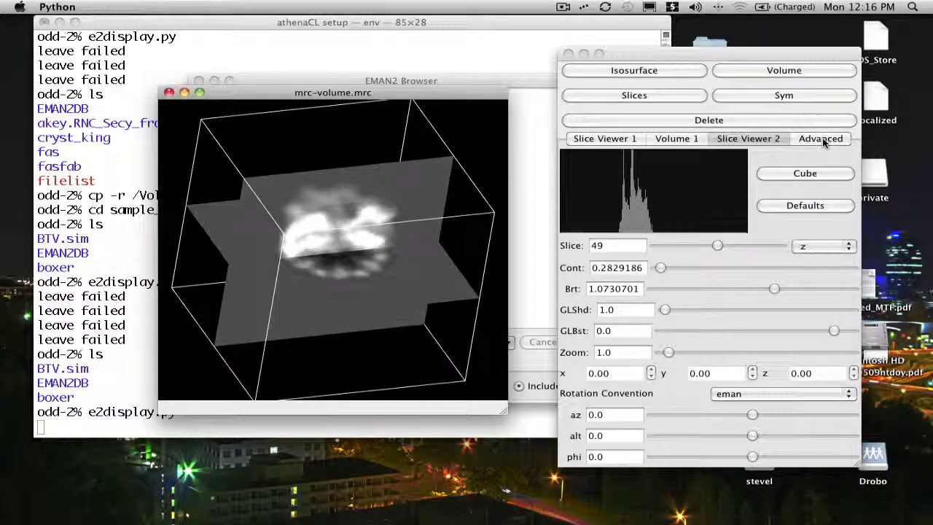
pyautogui.moveTo(474, 291); pyautogui.dragTo(519, 219)
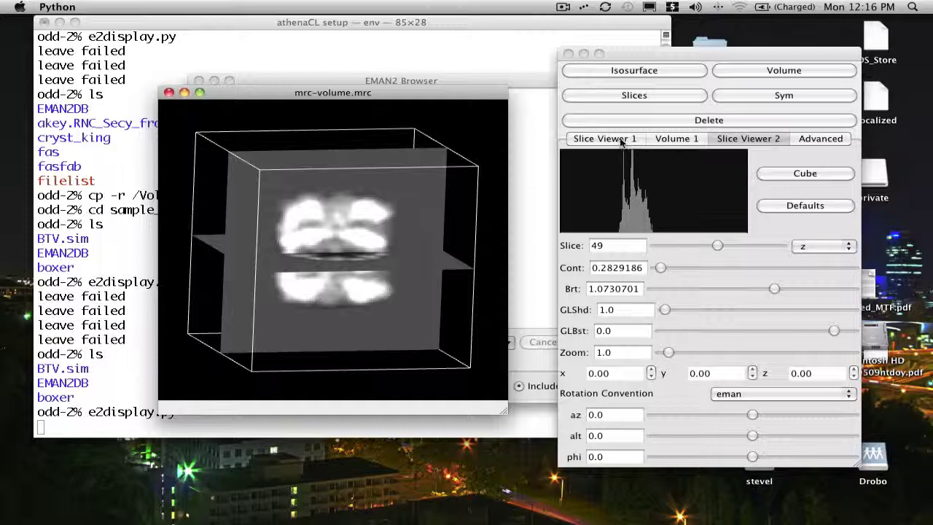
# Step: Delete the volume rendering and add a second isosurface between the slice planes
pyautogui.click(674, 140)
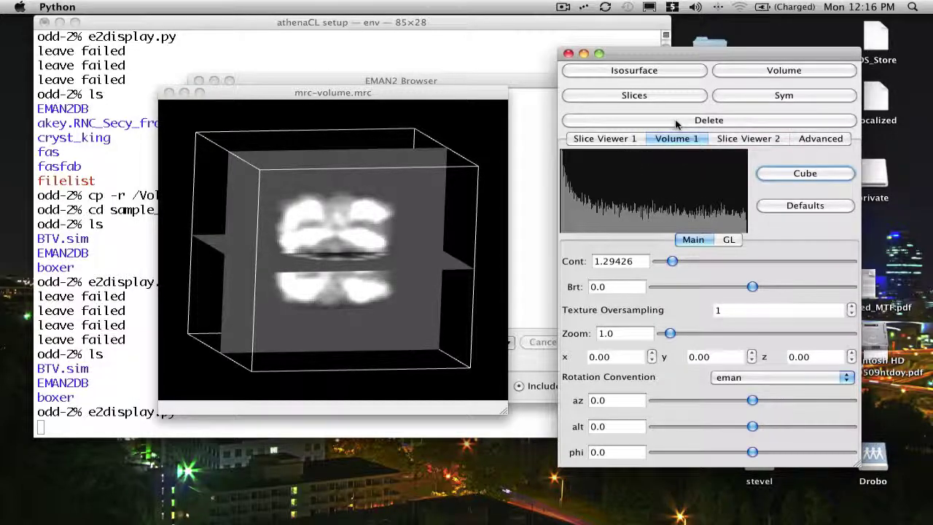
pyautogui.click(676, 126)
pyautogui.click(412, 221)
pyautogui.moveTo(413, 221); pyautogui.dragTo(433, 306)
pyautogui.click(643, 73)
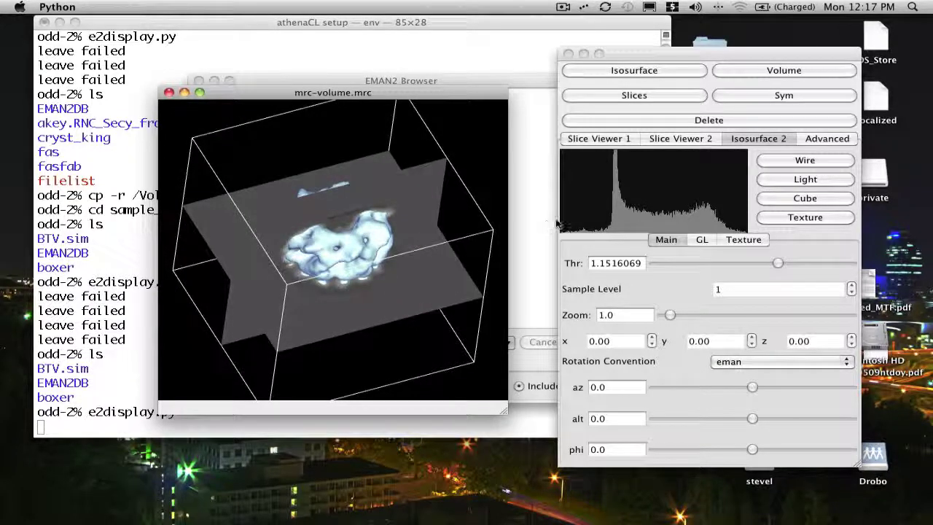
# Step: Switch the Transform panel to the spider convention and rotate the map, updating phi, theta, psi
pyautogui.click(828, 138)
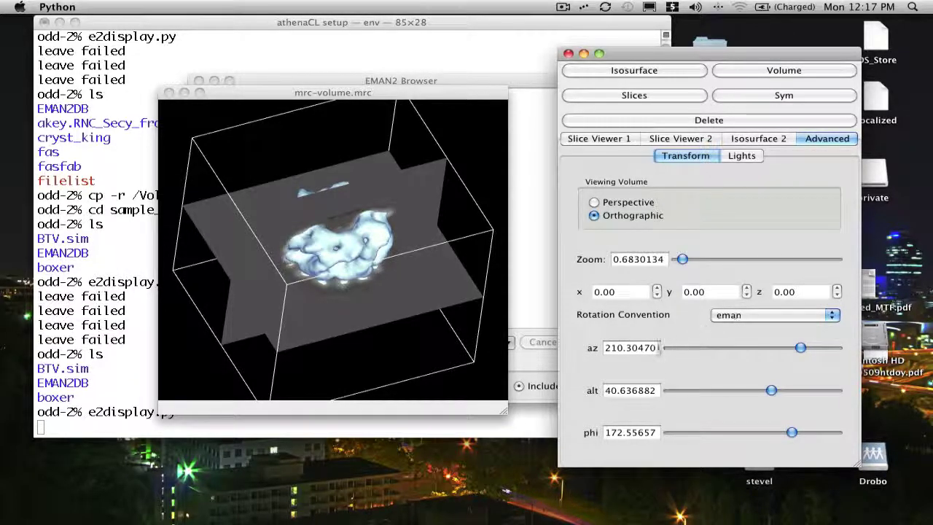
pyautogui.moveTo(372, 281)
pyautogui.mouseDown()
pyautogui.moveTo(386, 235)
pyautogui.moveTo(375, 318)
pyautogui.moveTo(373, 267)
pyautogui.mouseUp()
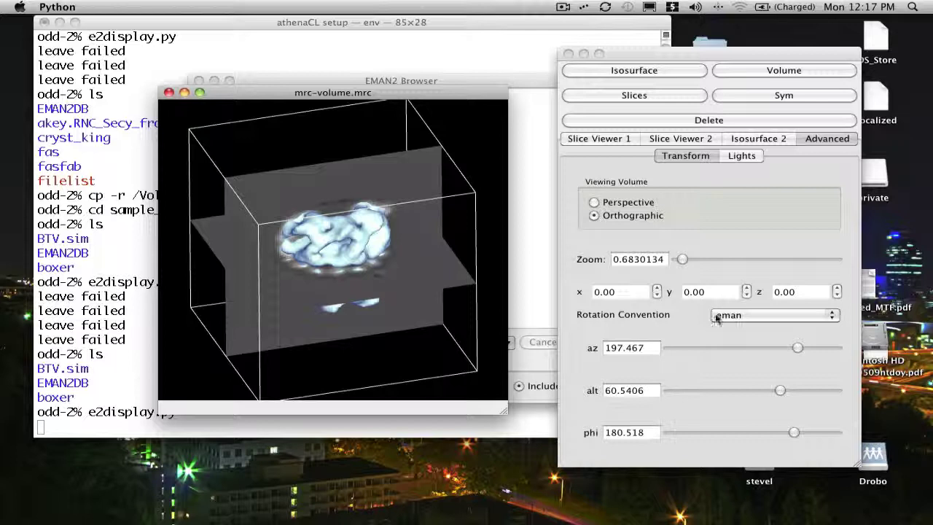
pyautogui.click(770, 318)
pyautogui.click(774, 328)
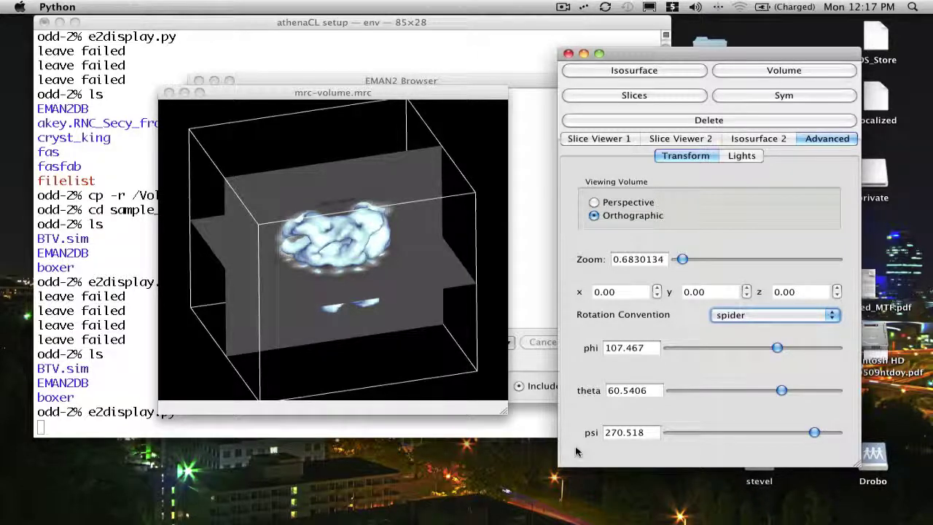
pyautogui.moveTo(299, 146); pyautogui.dragTo(304, 186)
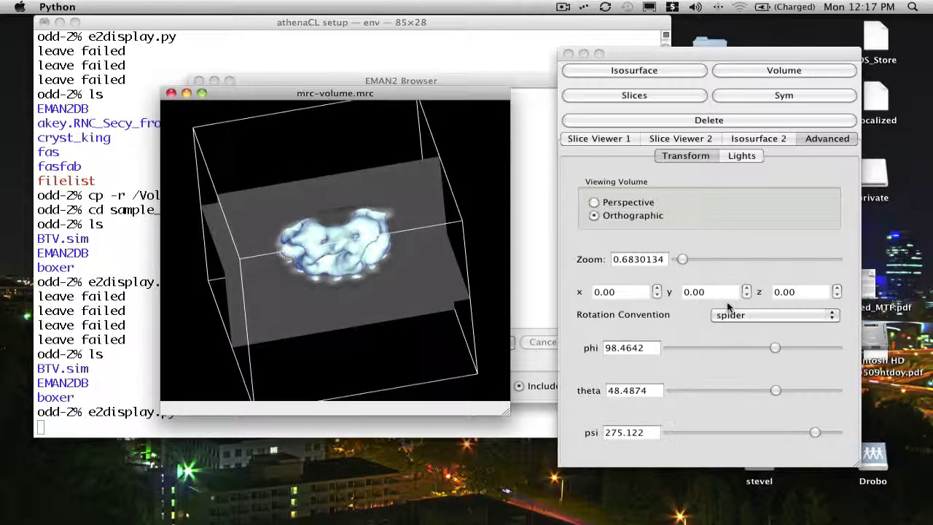
pyautogui.moveTo(398, 297); pyautogui.dragTo(360, 241)
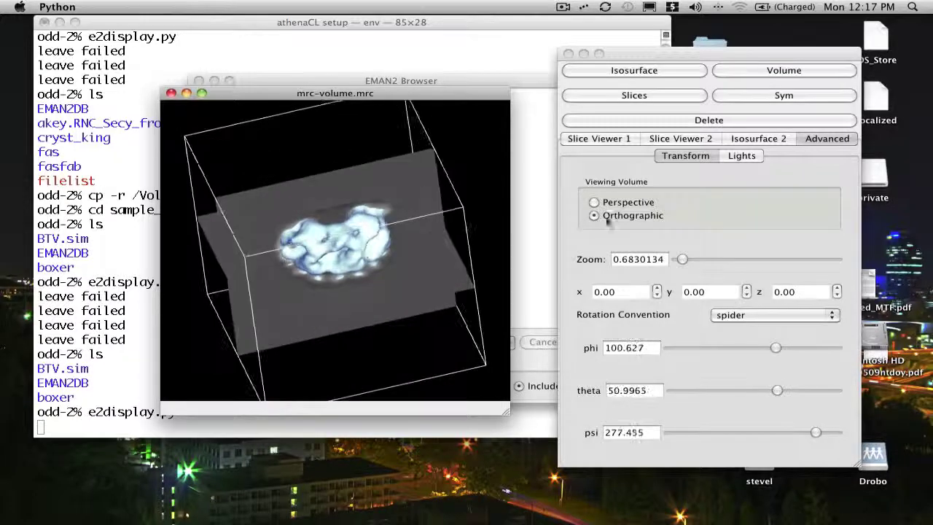
# Step: Close the 3-D map viewer and open spider-single.spi from the Browser as an image
pyautogui.click(171, 95)
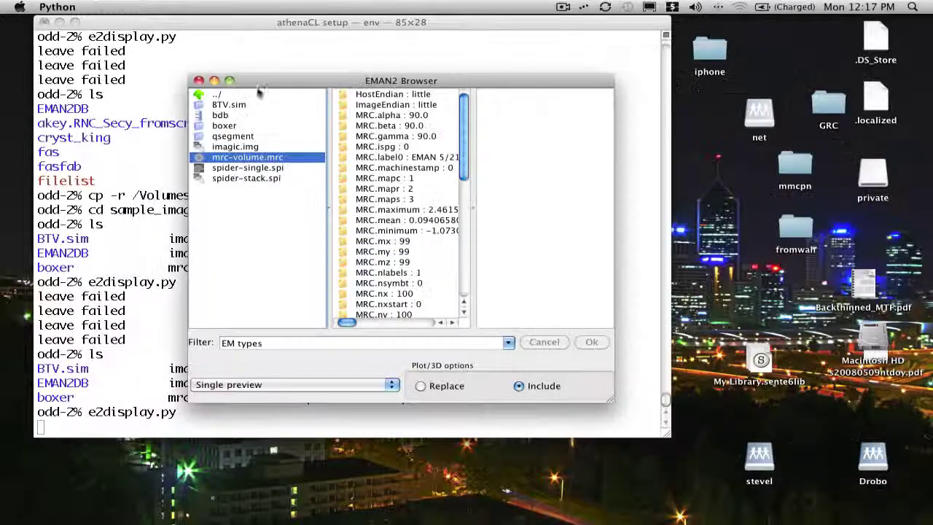
pyautogui.click(259, 173)
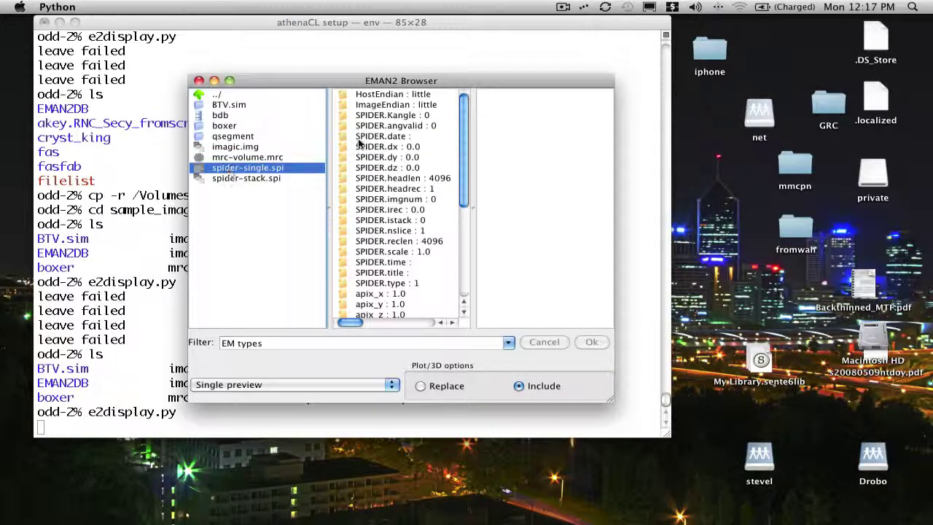
pyautogui.moveTo(459, 159); pyautogui.dragTo(463, 261)
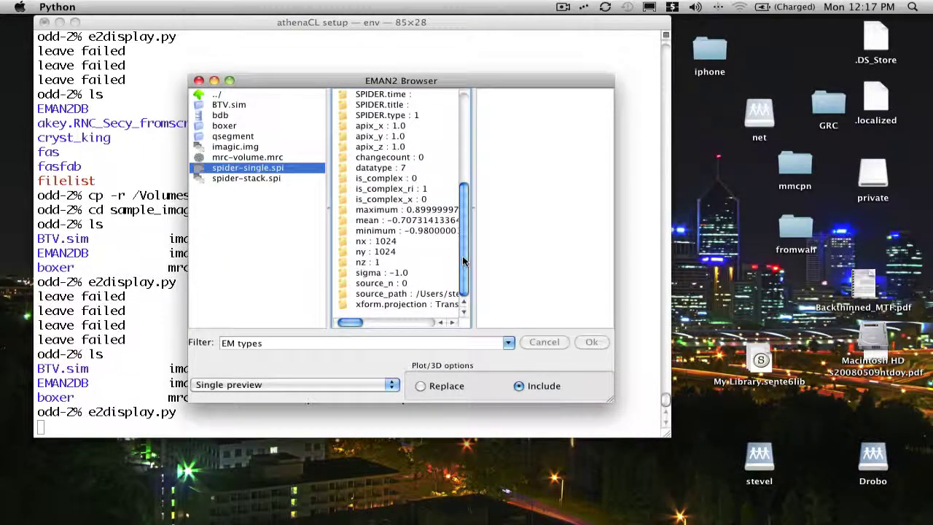
pyautogui.doubleClick(253, 172)
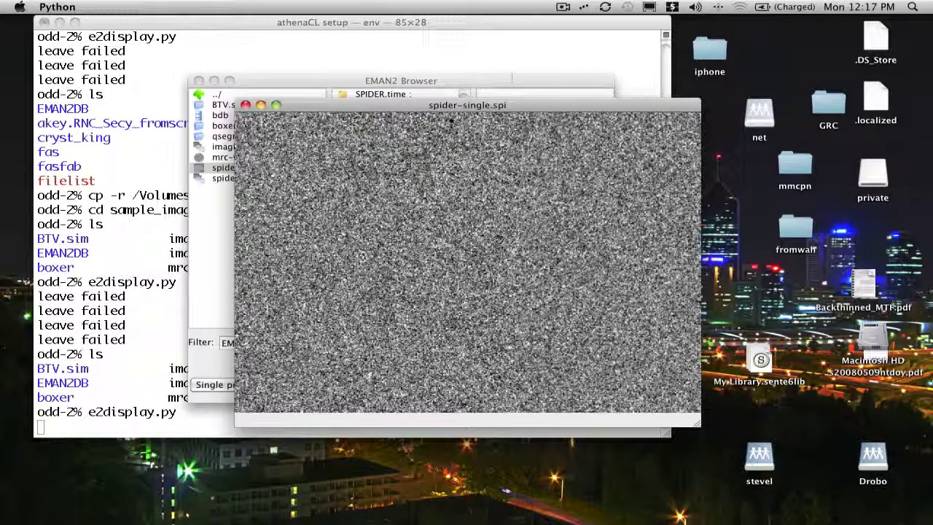
# Step: Move and enlarge the spider-single.spi window, then zoom and pan the noise image to fit
pyautogui.moveTo(453, 107); pyautogui.dragTo(361, 57)
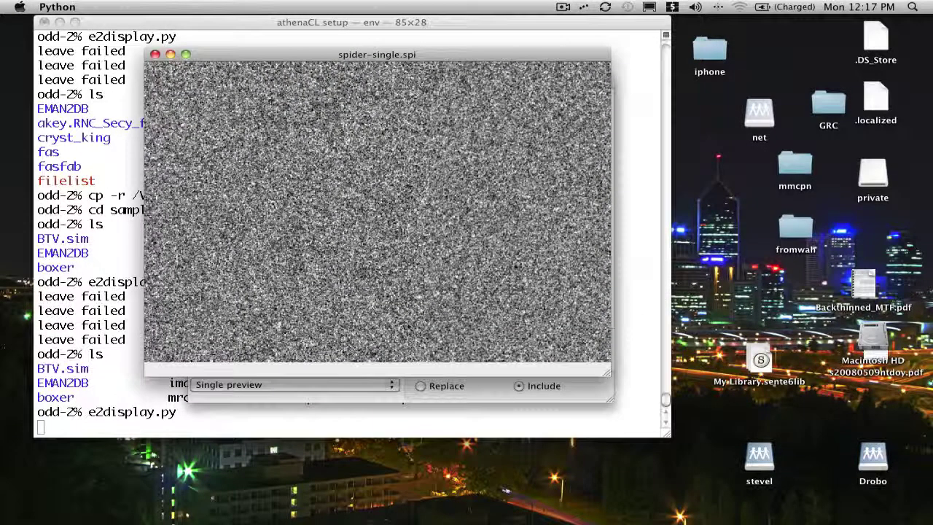
pyautogui.moveTo(613, 378); pyautogui.dragTo(656, 486)
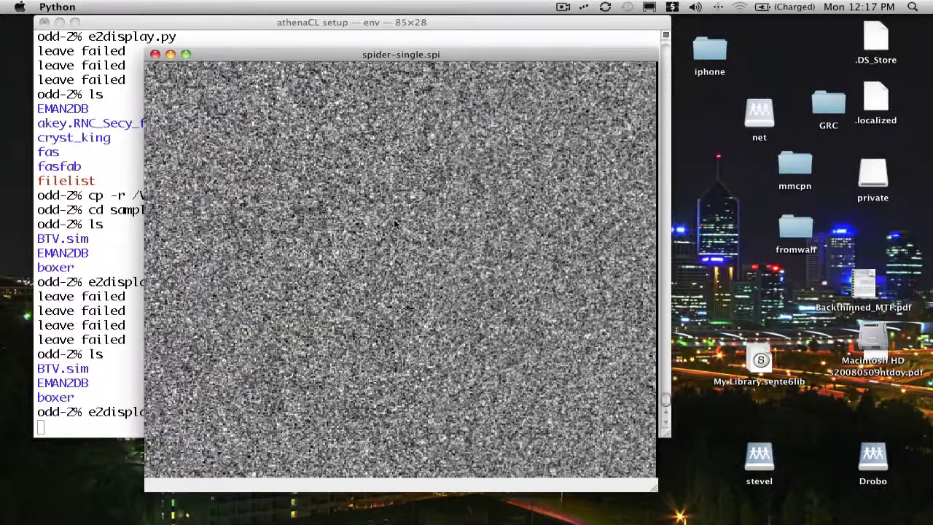
pyautogui.scroll(-2, 392, 218)
pyautogui.moveTo(470, 166); pyautogui.dragTo(429, 210)
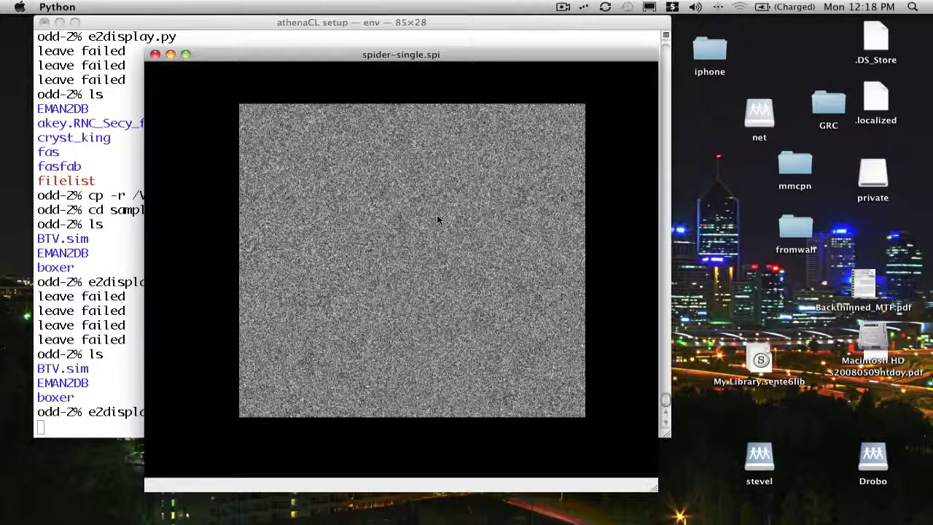
# Step: Bring up the image's display controls and arrange them beside the image window
pyautogui.middleClick(476, 212)
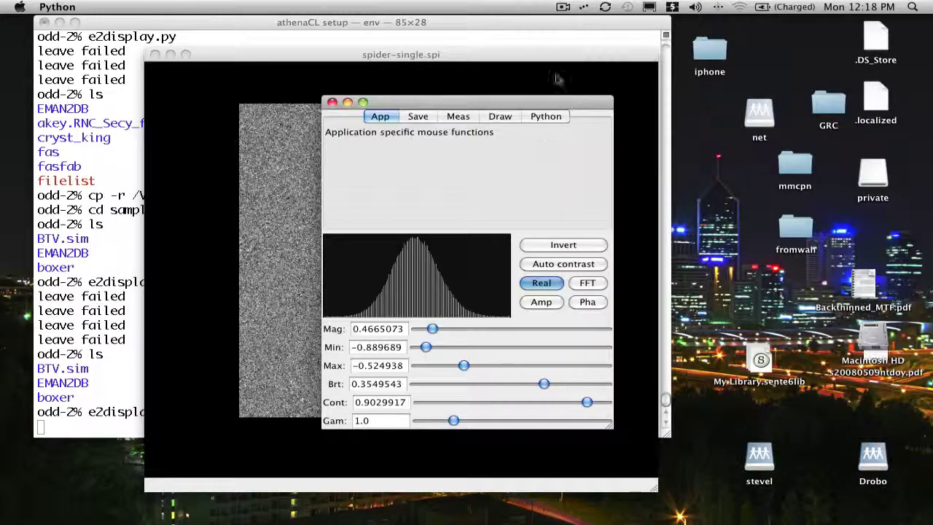
pyautogui.moveTo(547, 102); pyautogui.dragTo(854, 45)
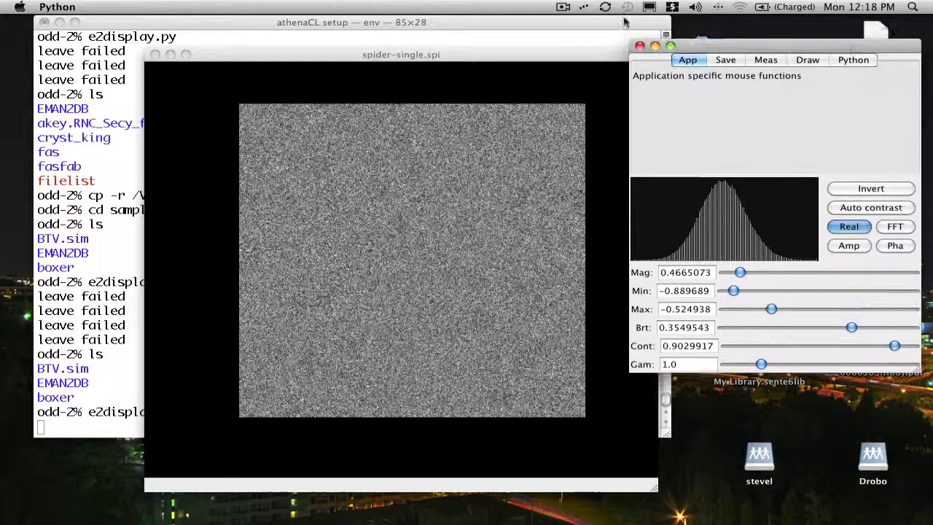
pyautogui.moveTo(527, 56); pyautogui.dragTo(457, 40)
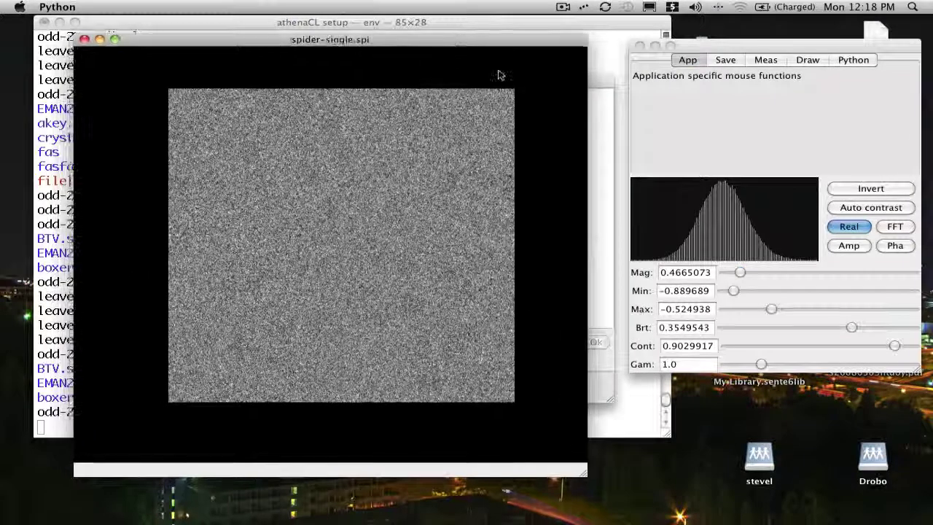
# Step: Show the Fourier amplitude spectrum with auto contrast, briefly checking the phase view
pyautogui.click(855, 246)
pyautogui.click(881, 209)
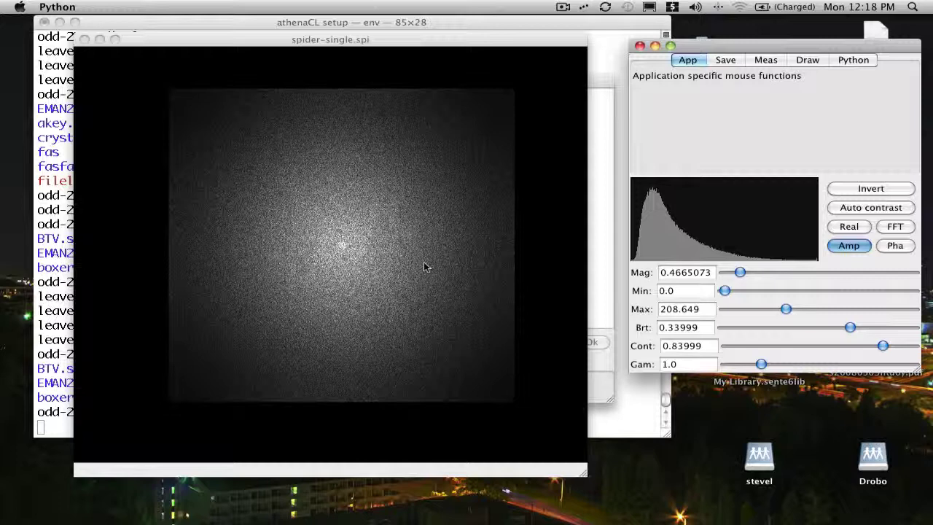
pyautogui.click(902, 226)
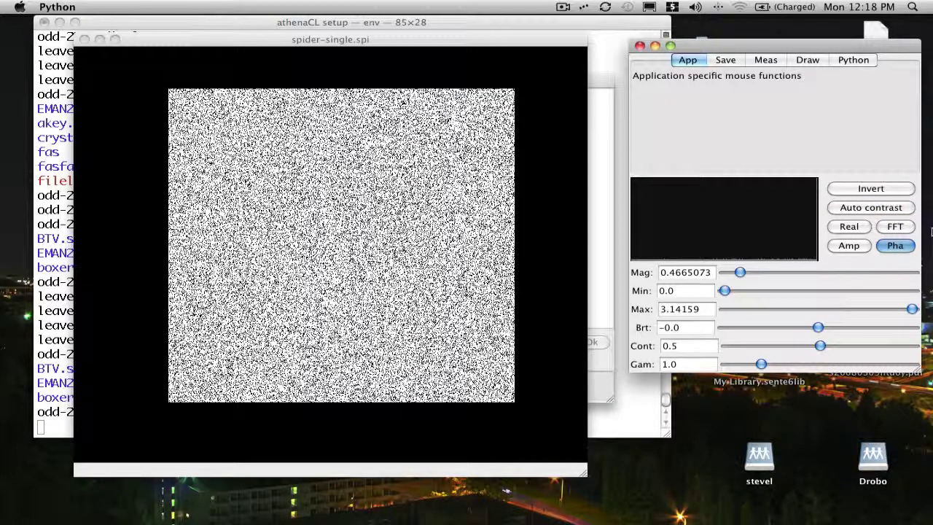
pyautogui.click(848, 245)
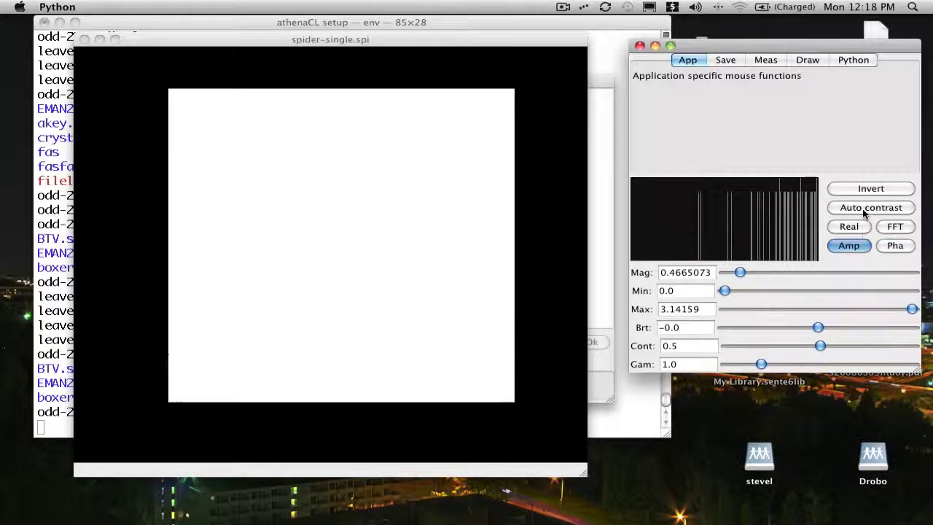
pyautogui.click(868, 210)
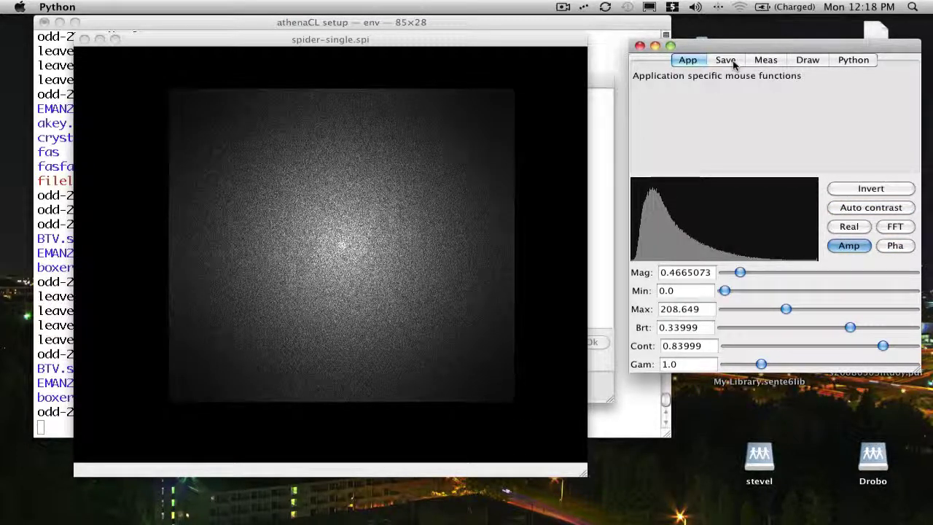
# Step: Show the Meas readouts and switch the display back to the real-space image
pyautogui.click(736, 64)
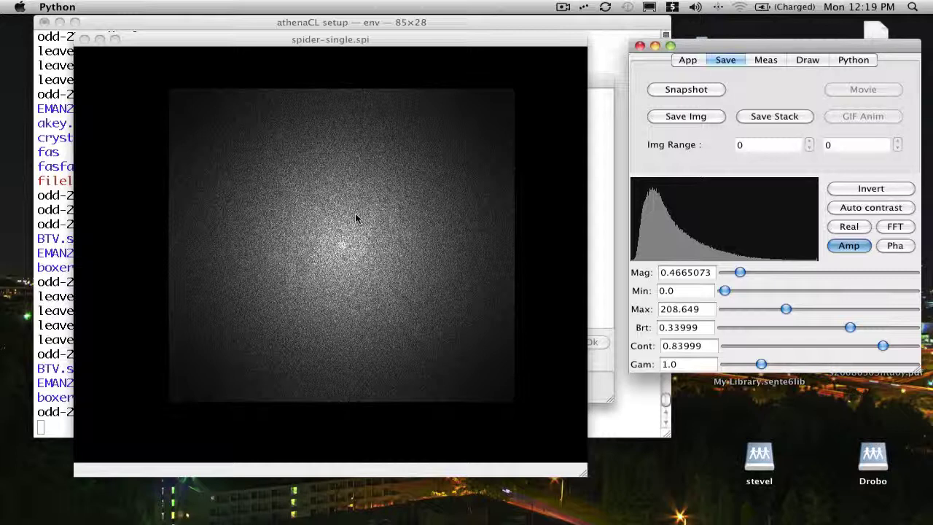
pyautogui.click(767, 61)
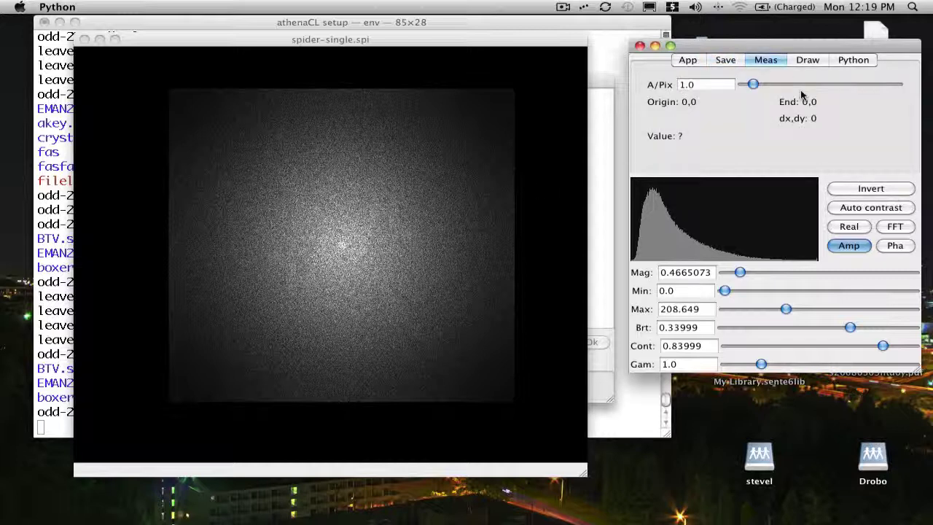
pyautogui.click(849, 227)
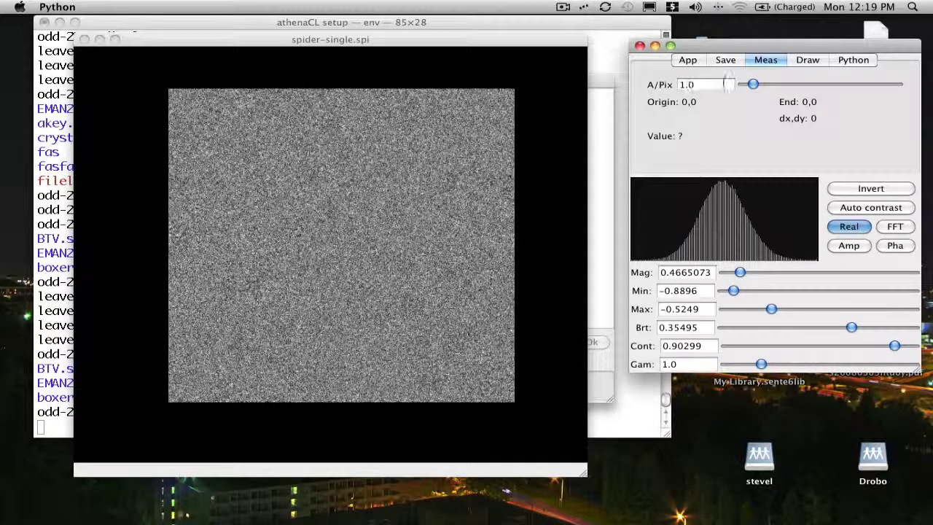
# Step: Measure several distances across the noise image, zooming in for a small span of 15.56 by −1.68 Å
pyautogui.moveTo(299, 245); pyautogui.dragTo(425, 321)
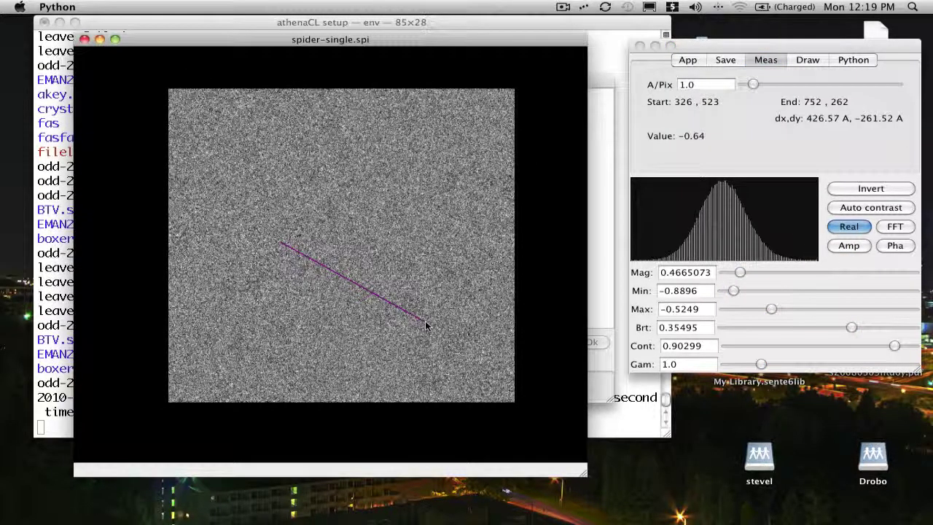
pyautogui.moveTo(425, 198); pyautogui.dragTo(328, 298)
pyautogui.moveTo(290, 191); pyautogui.dragTo(455, 304)
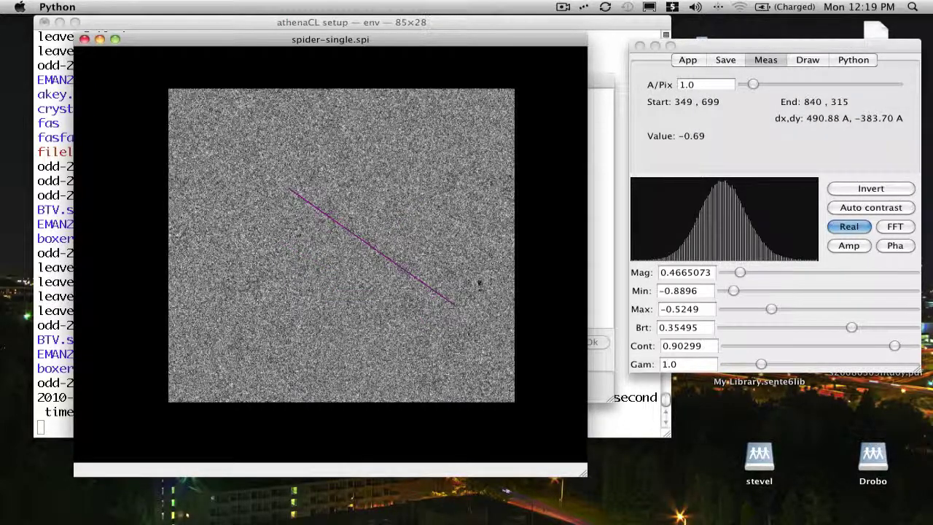
pyautogui.scroll(10, 358, 270)
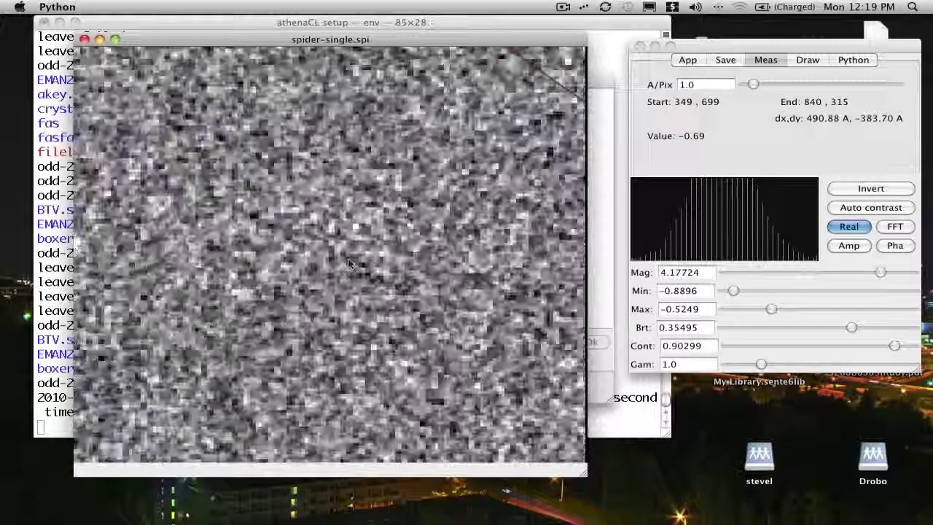
pyautogui.moveTo(331, 253); pyautogui.dragTo(360, 255)
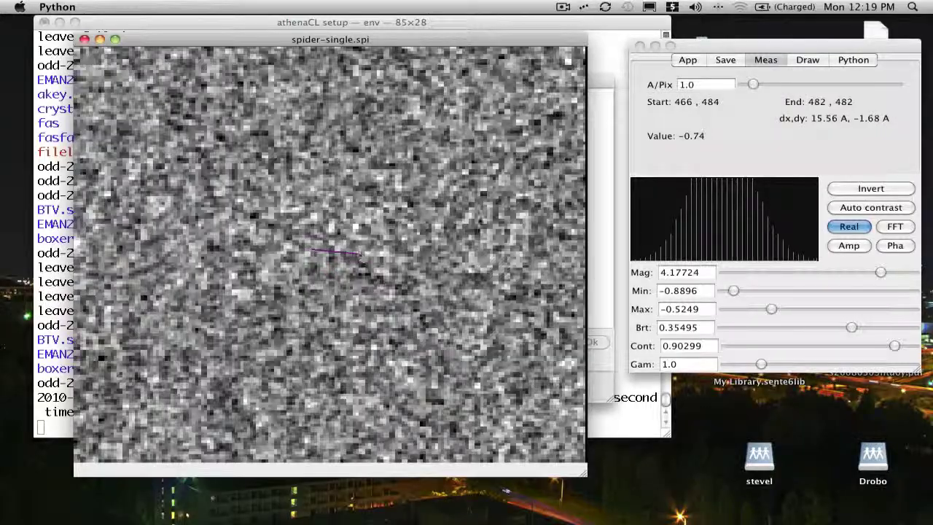
pyautogui.scroll(-5, 284, 269)
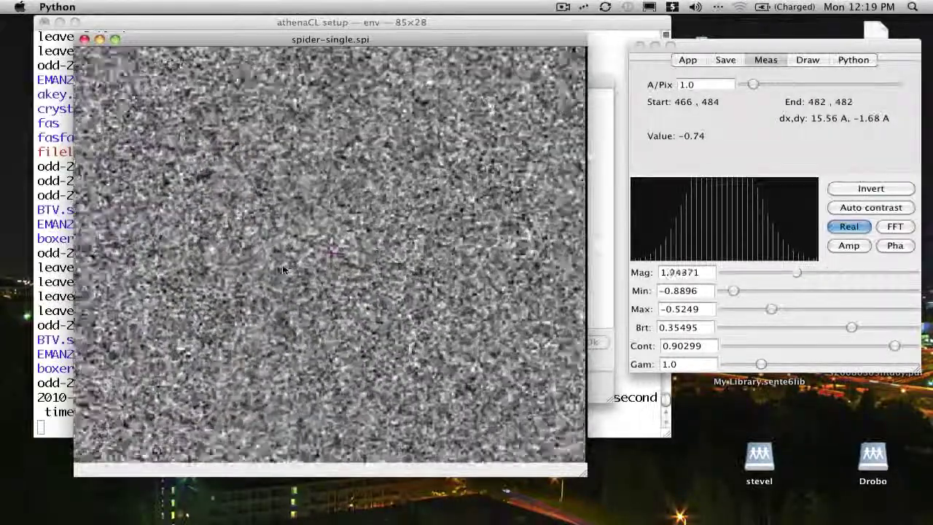
pyautogui.scroll(-3, 284, 268)
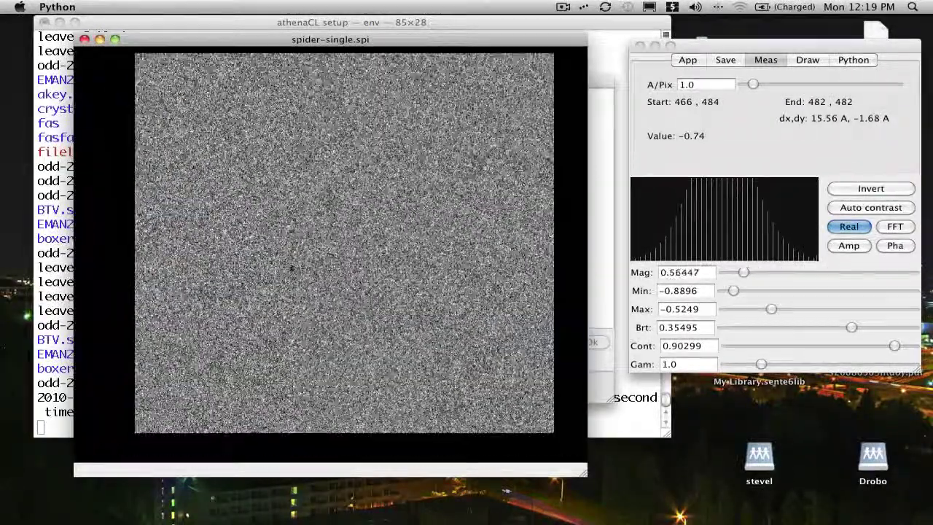
pyautogui.press('F9')
# Step: Paint a white blob left of the image centre using pen size 5 and value 1.0
pyautogui.click(533, 303)
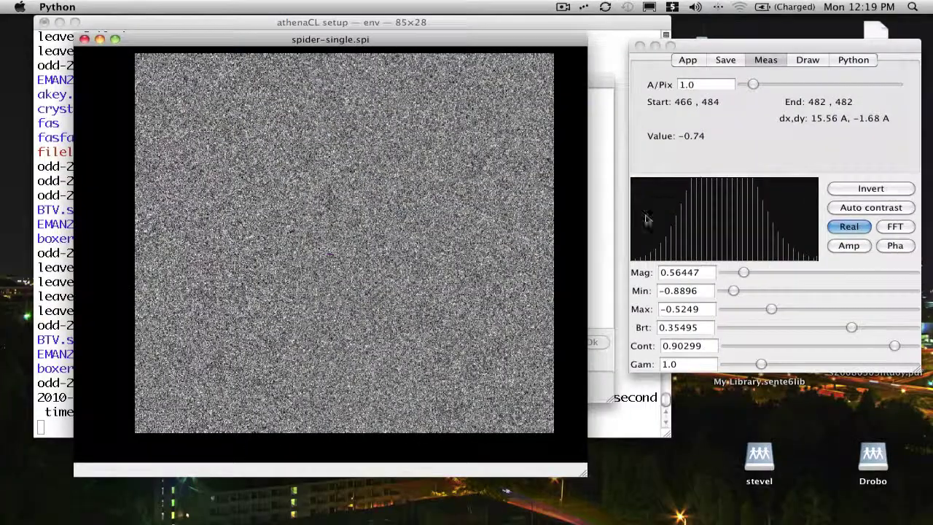
pyautogui.click(807, 61)
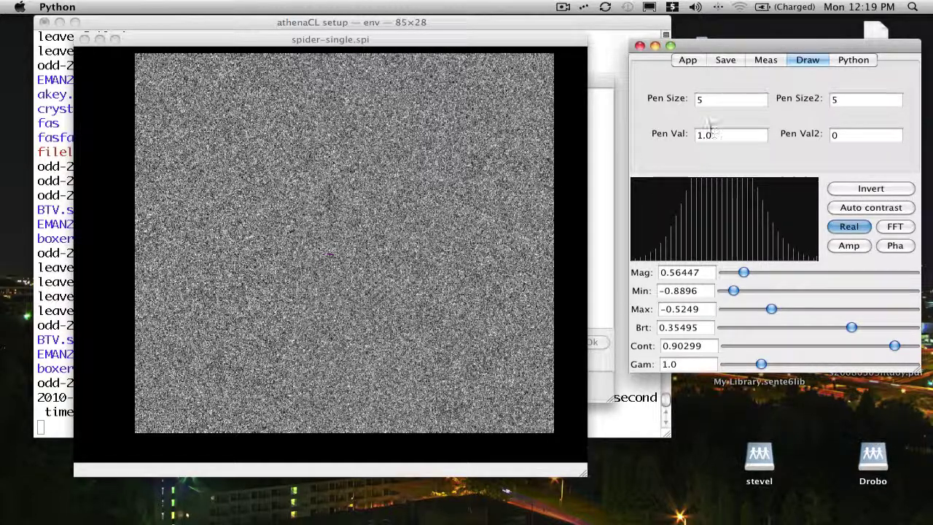
pyautogui.click(294, 253)
pyautogui.moveTo(294, 253)
pyautogui.mouseDown()
pyautogui.moveTo(312, 263)
pyautogui.moveTo(297, 255)
pyautogui.mouseUp()
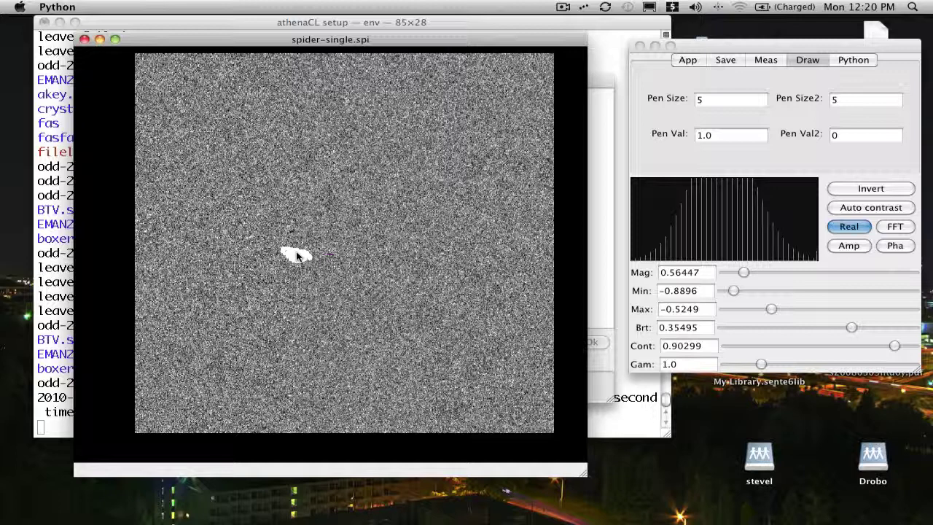
pyautogui.click(721, 63)
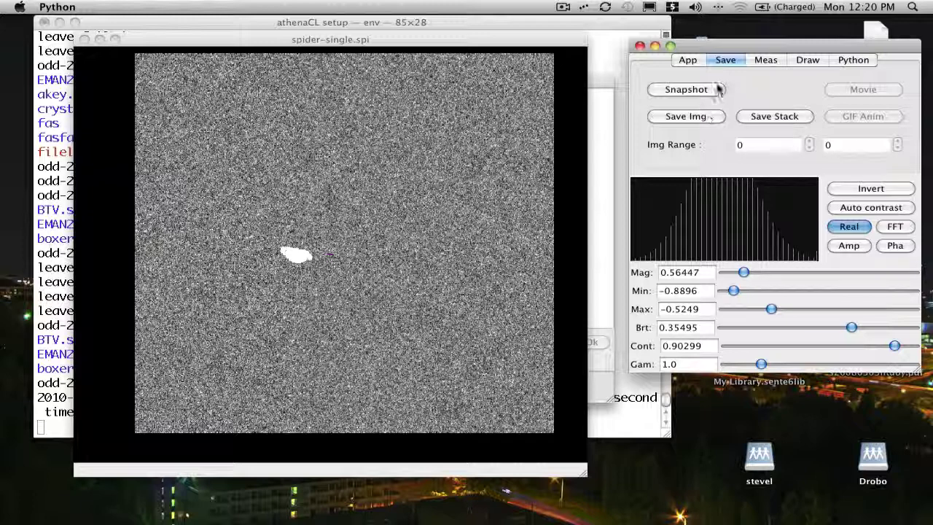
# Step: Negate the image by running img.mult(-1) in the Python tab
pyautogui.click(846, 65)
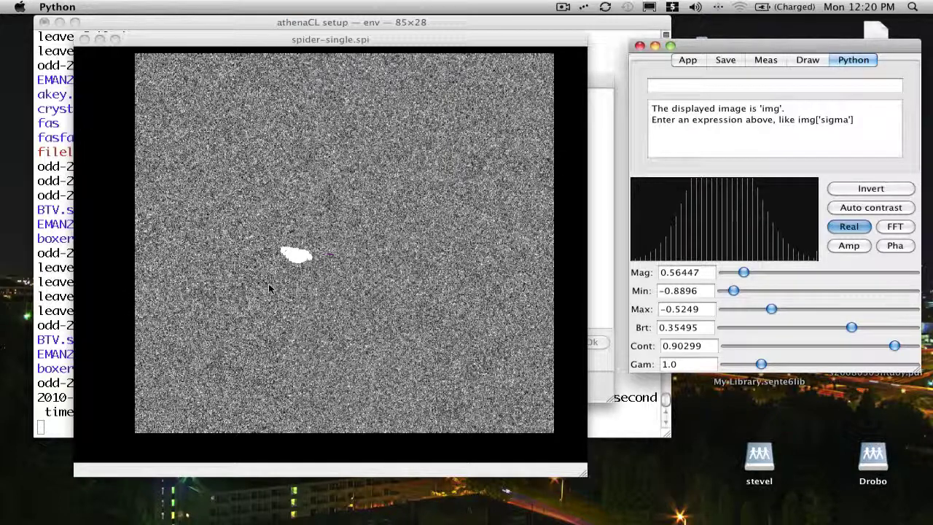
pyautogui.click(774, 86)
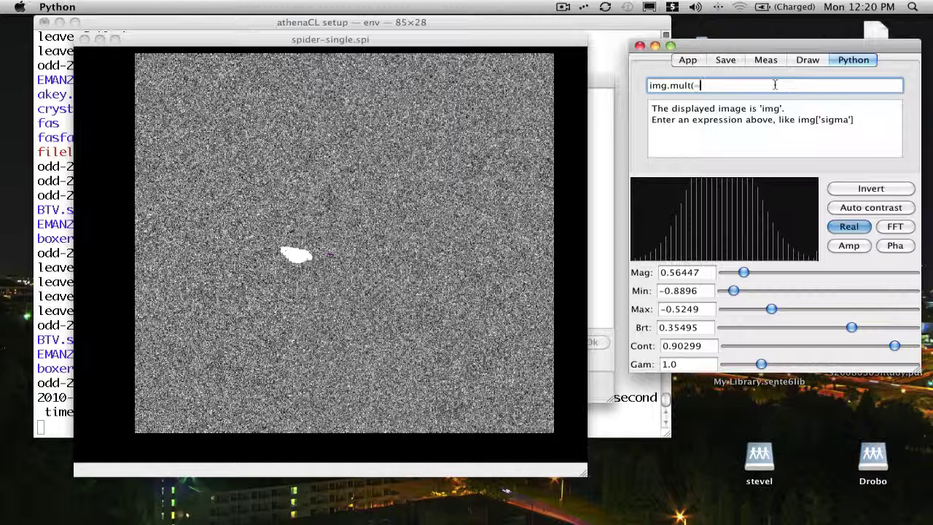
pyautogui.press('Return')
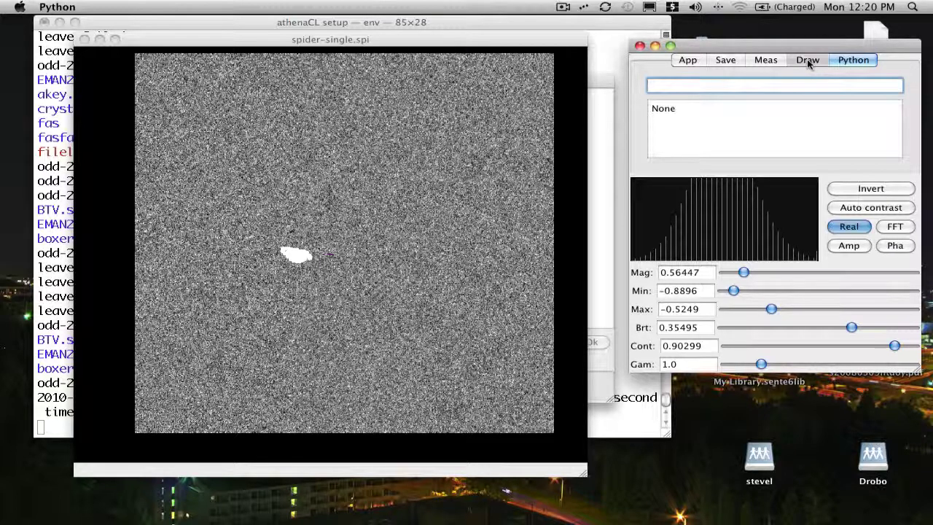
# Step: Auto-adjust contrast, paint a white stroke right of centre, and close the image viewer
pyautogui.click(798, 62)
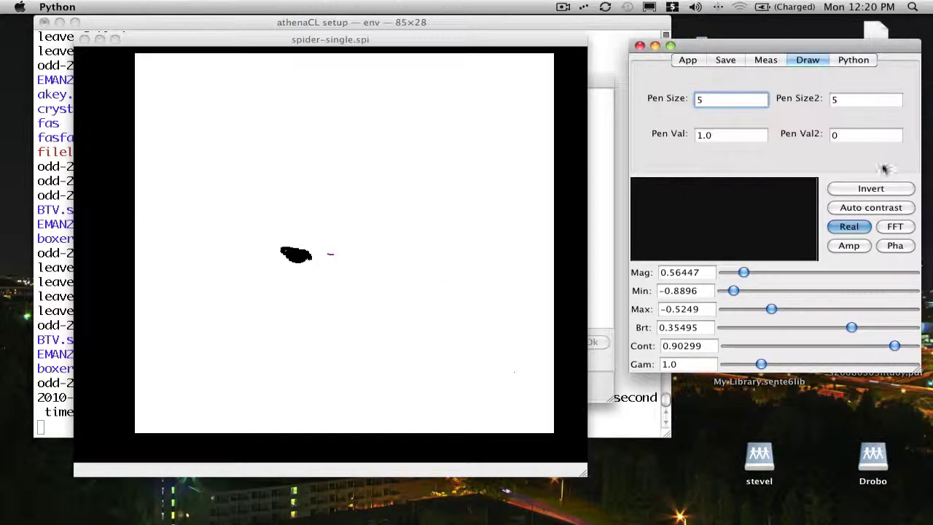
pyautogui.click(877, 208)
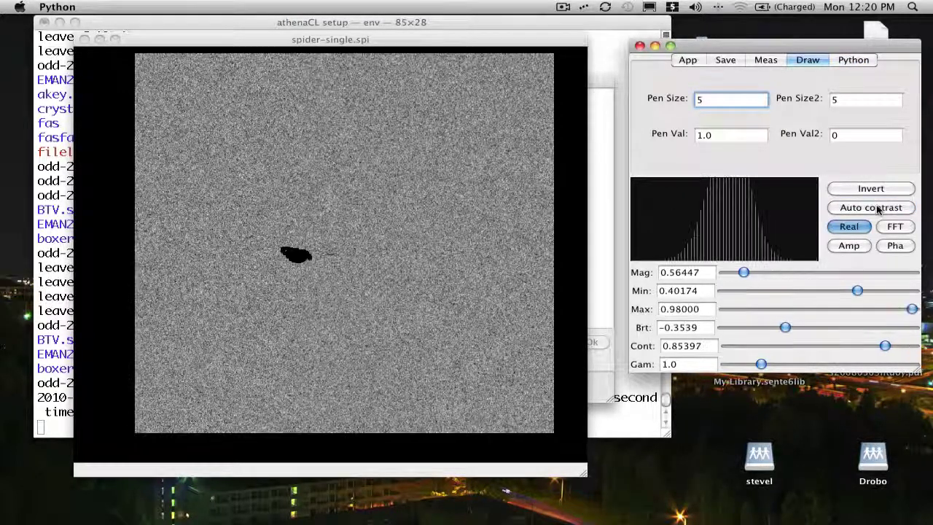
pyautogui.click(370, 239)
pyautogui.moveTo(350, 214); pyautogui.dragTo(393, 250)
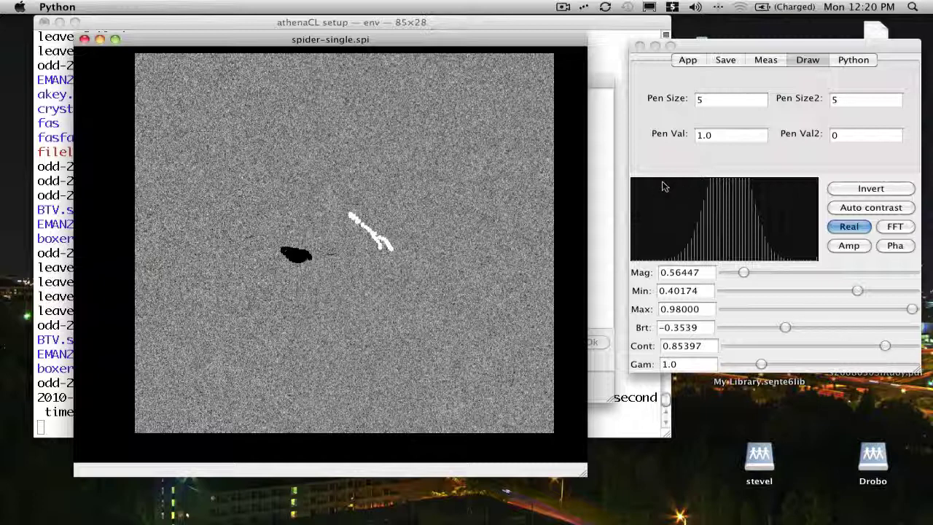
pyautogui.click(84, 38)
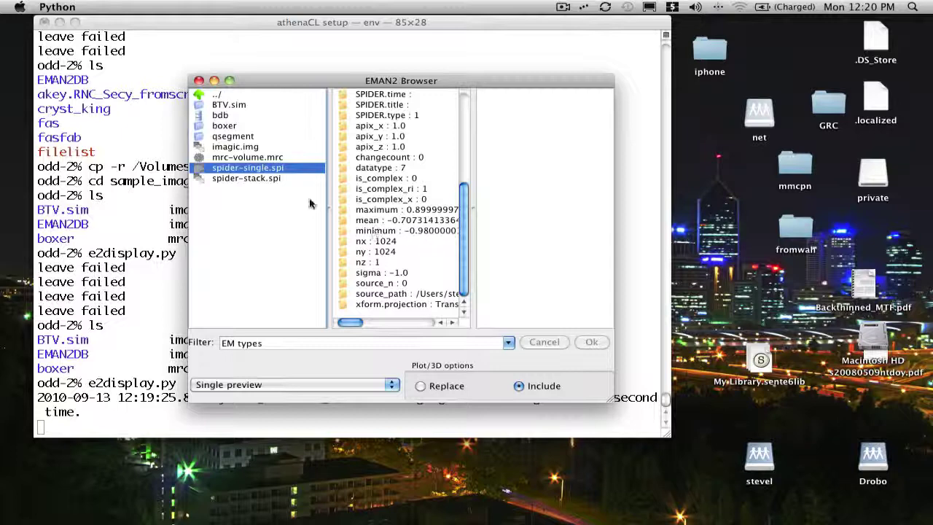
# Step: Close the EMAN2 Browser, move up to the parent directory with cd .., and list it
pyautogui.click(198, 80)
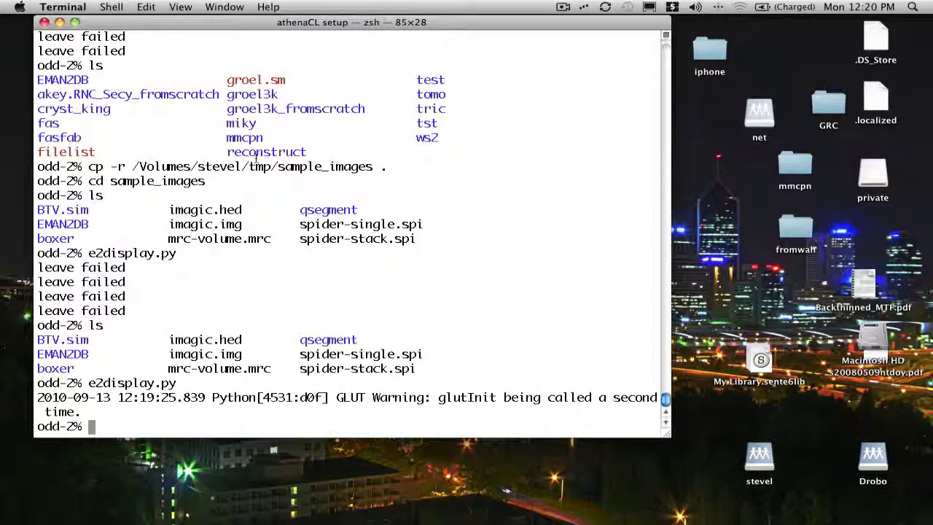
pyautogui.write('cd ..')
pyautogui.press('Return')
pyautogui.write('ls')
pyautogui.press('Return')
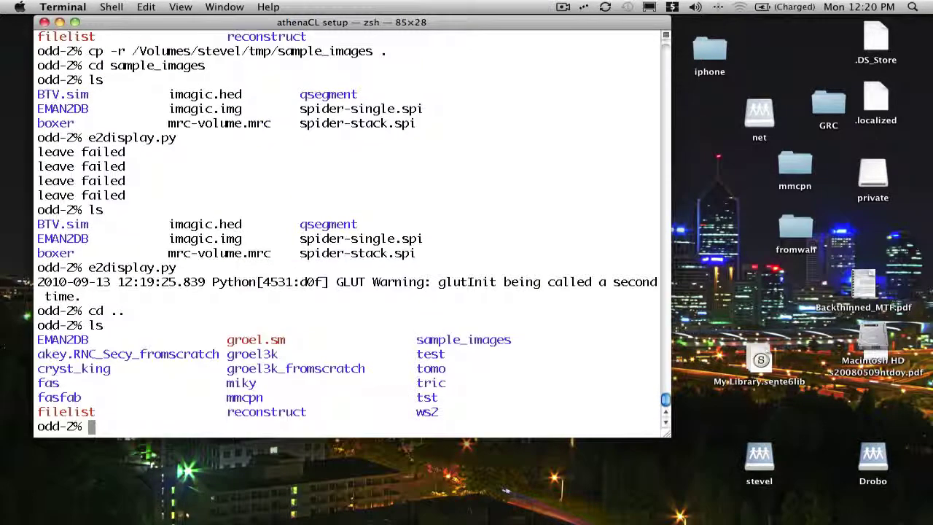
# Step: Change into the akey.RNC_Secy_fromscratch folder and list its contents
pyautogui.write('cd')
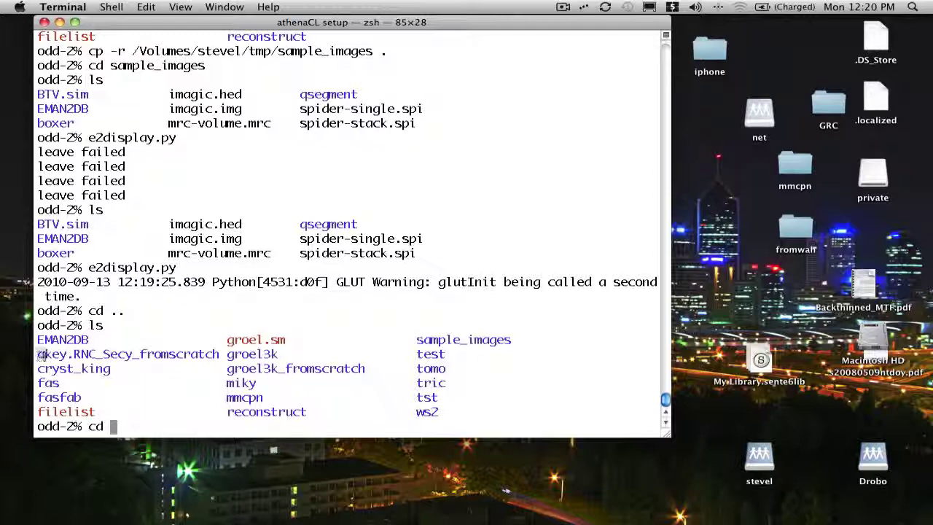
pyautogui.moveTo(40, 355); pyautogui.dragTo(213, 355)
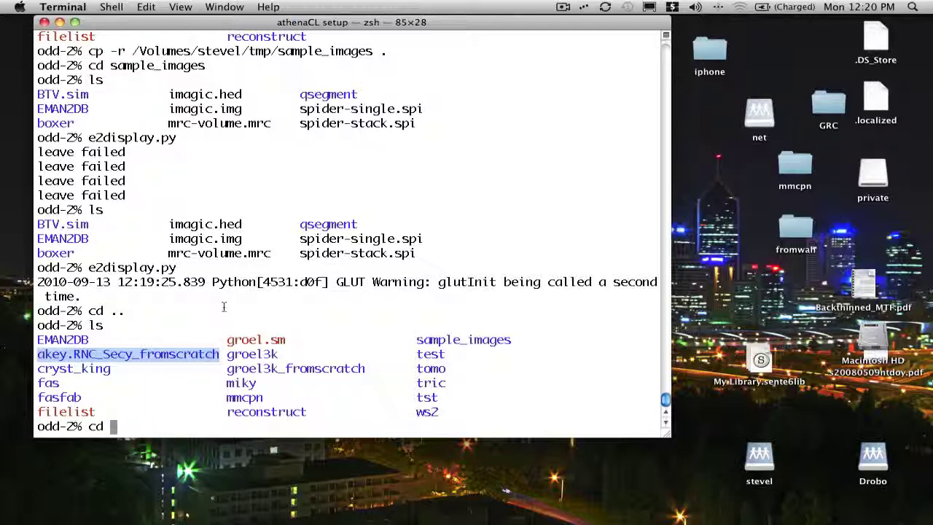
pyautogui.write('akey.RNC_Secy_fromscratch')
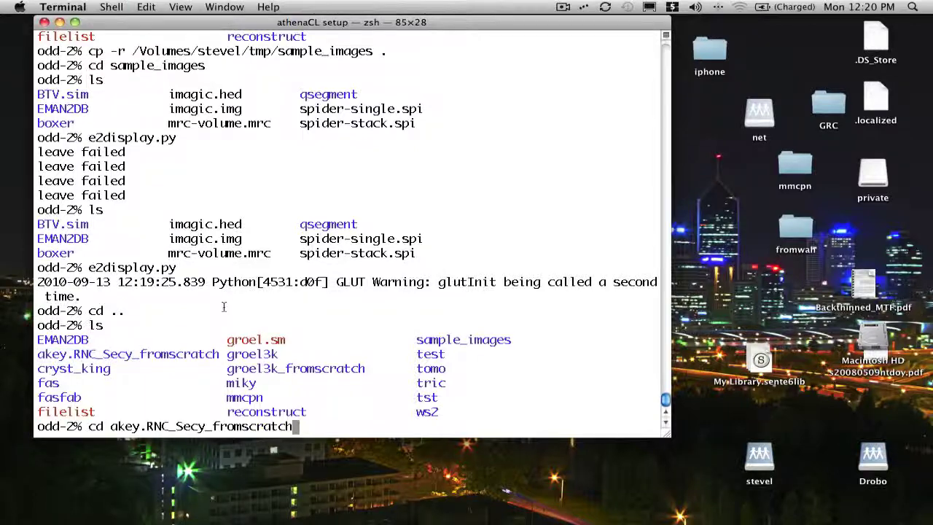
pyautogui.press('Return')
pyautogui.write('ls')
pyautogui.press('Return')
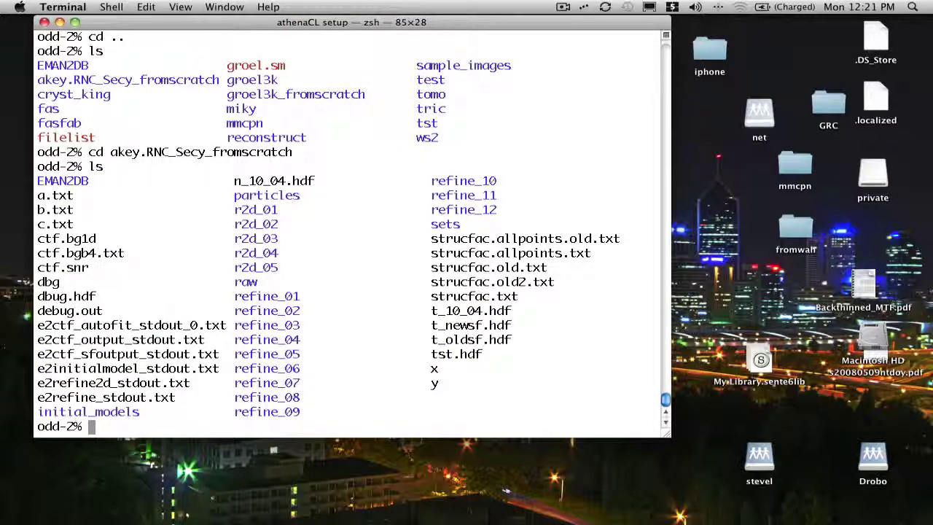
# Step: Launch e2display.py and open the bdb database inside refine_10
pyautogui.write('e2d')
pyautogui.write('isplay.py')
pyautogui.press('Return')
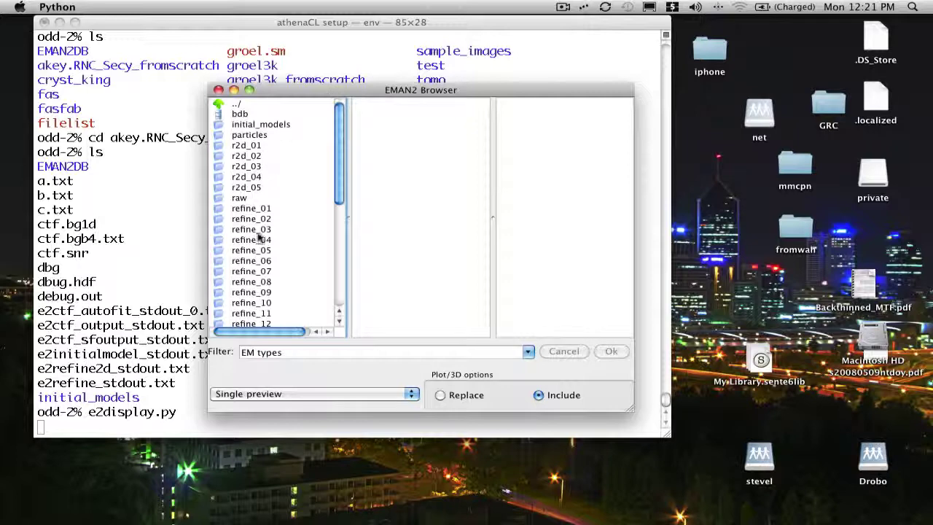
pyautogui.moveTo(340, 182)
pyautogui.mouseDown()
pyautogui.moveTo(341, 278)
pyautogui.moveTo(340, 190)
pyautogui.mouseUp()
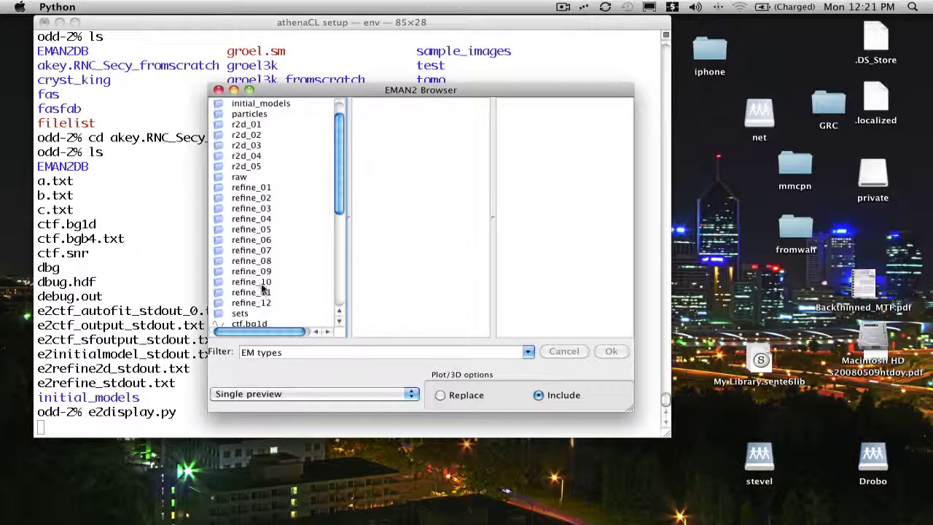
pyautogui.click(261, 283)
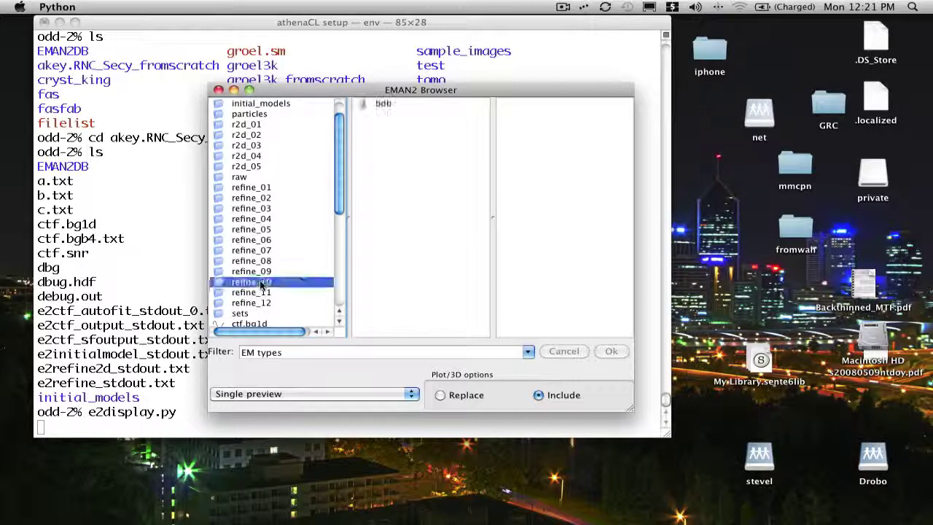
pyautogui.click(383, 105)
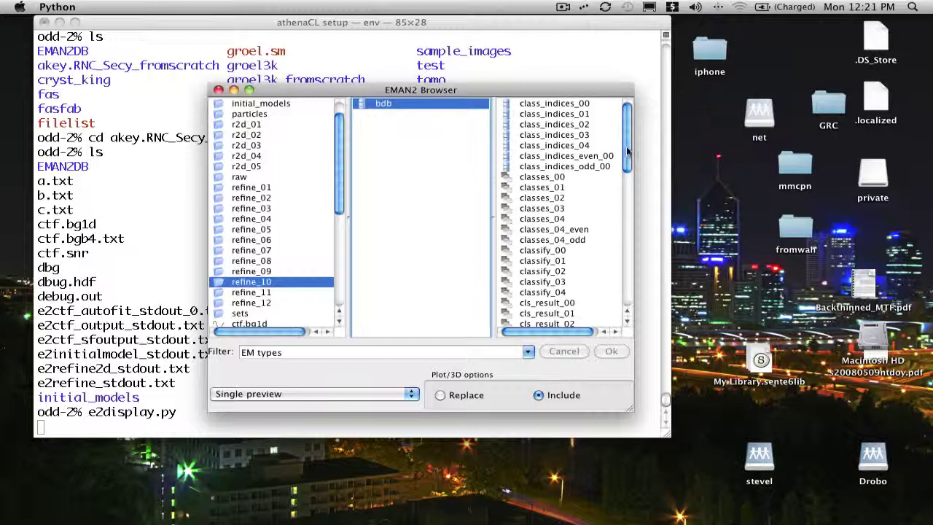
# Step: Open threed_filt_04 as a 3D rendering, rotate it, then close the viewer
pyautogui.moveTo(626, 155); pyautogui.dragTo(627, 286)
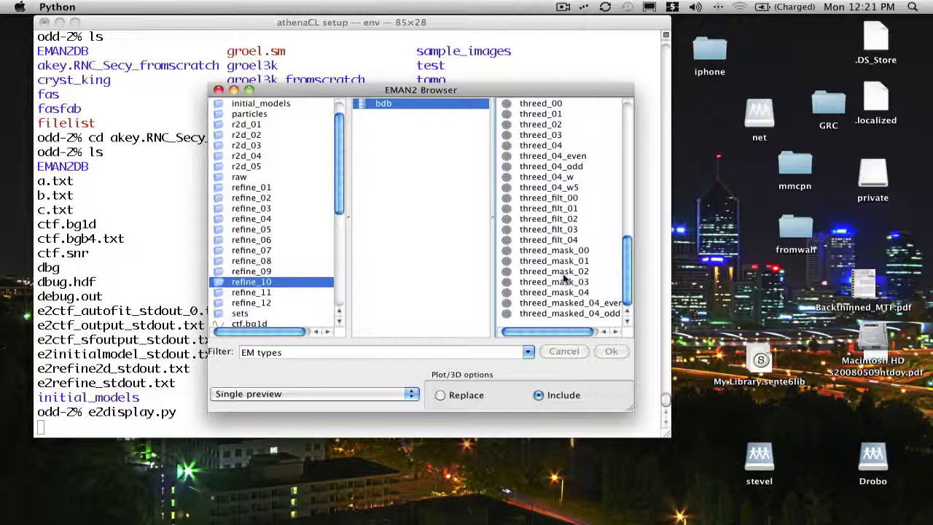
pyautogui.click(551, 242)
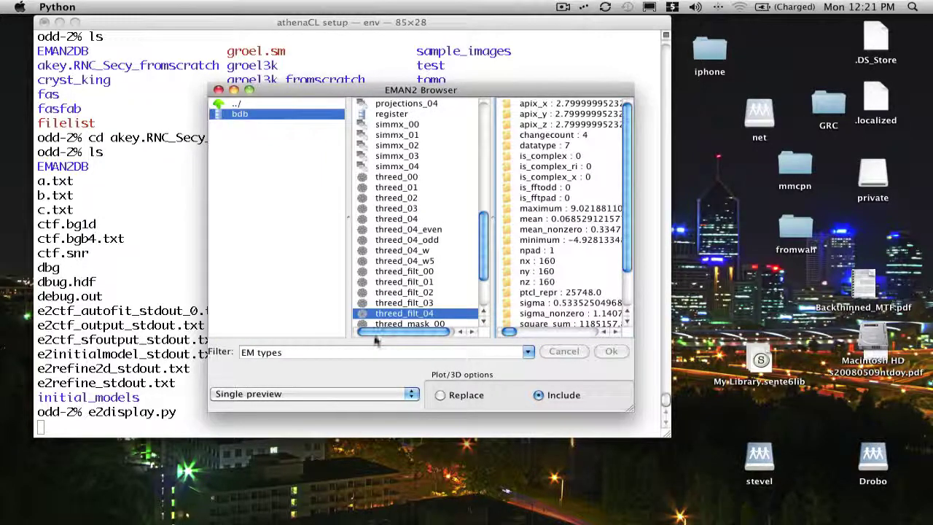
pyautogui.doubleClick(417, 315)
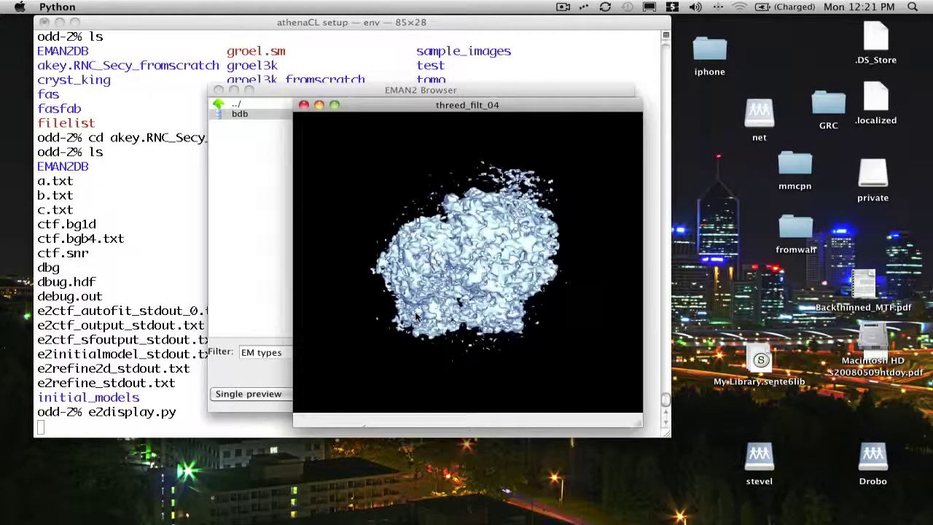
pyautogui.moveTo(536, 363); pyautogui.dragTo(408, 146)
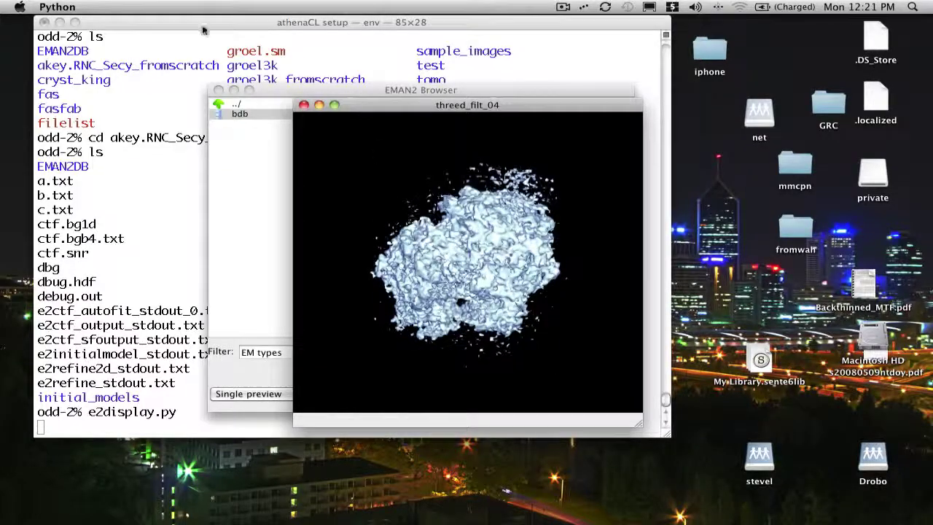
pyautogui.click(304, 105)
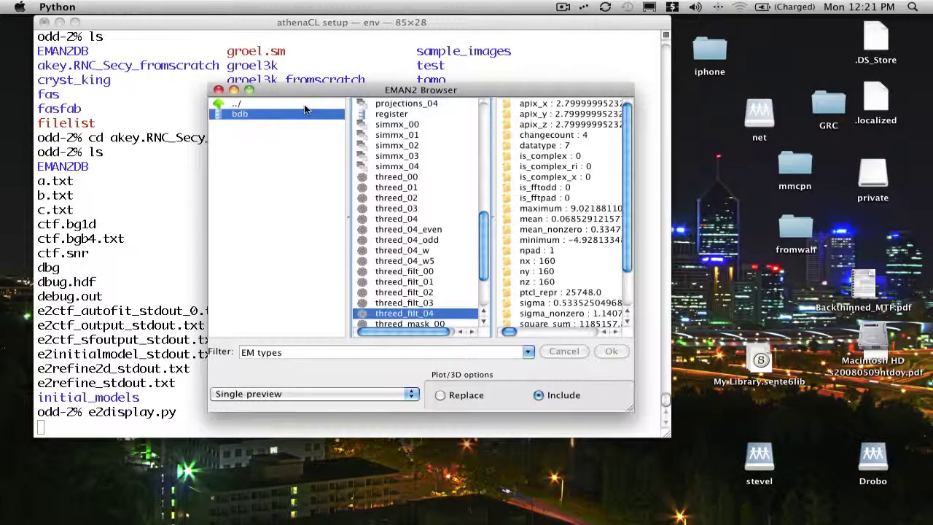
# Step: Save the threed_filt_04 map as a new file named ribosome.hdf
pyautogui.rightClick(410, 317)
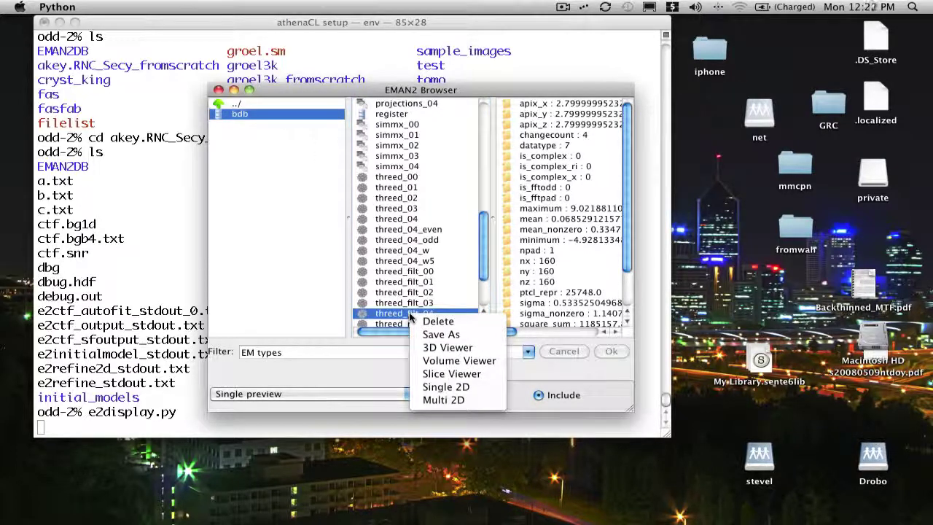
pyautogui.click(460, 336)
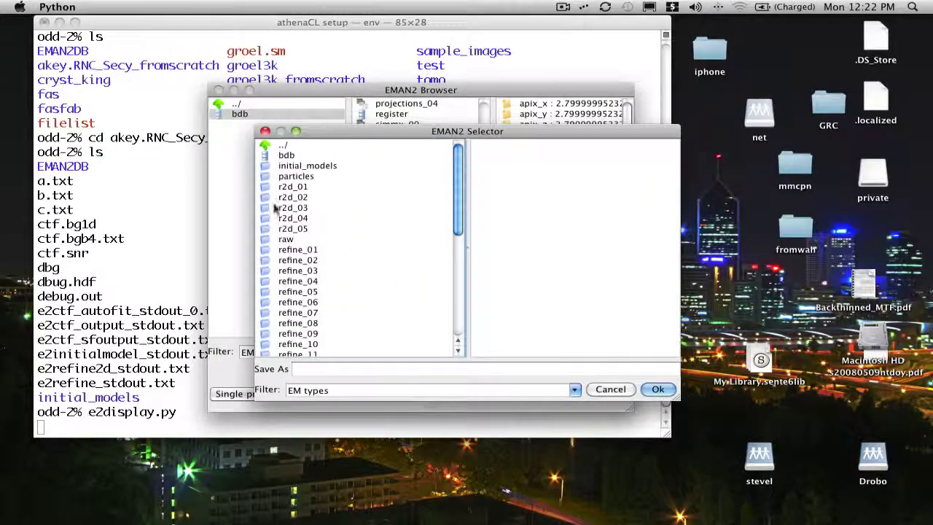
pyautogui.moveTo(459, 190); pyautogui.dragTo(459, 291)
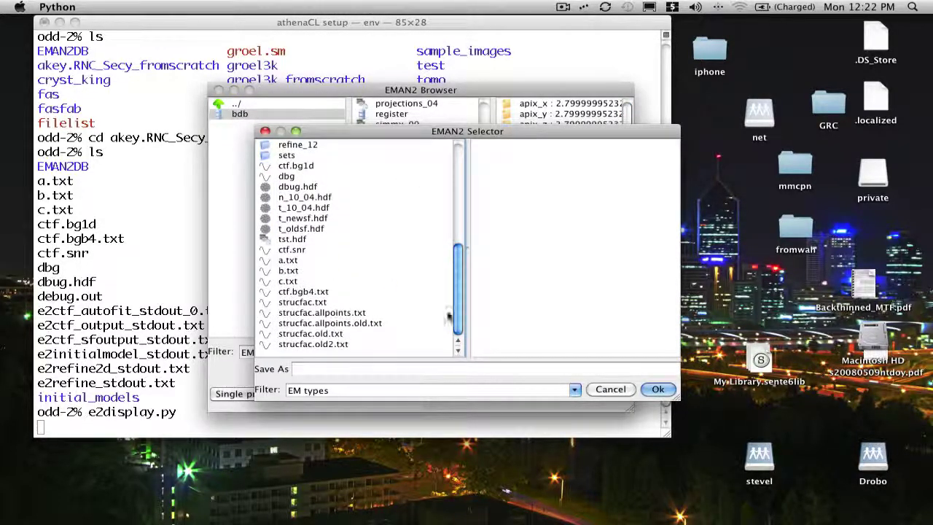
pyautogui.click(364, 370)
pyautogui.write('r')
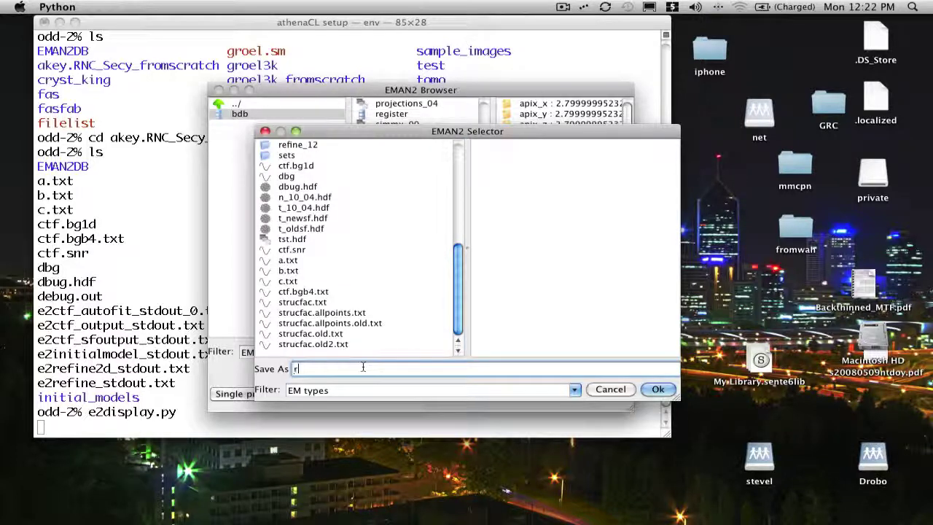
pyautogui.write('ibosome.hdf')
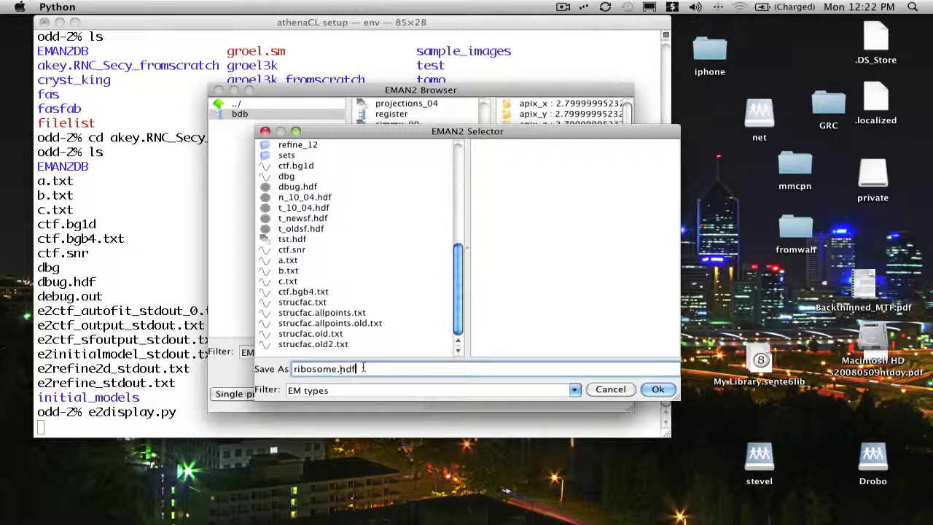
pyautogui.click(657, 390)
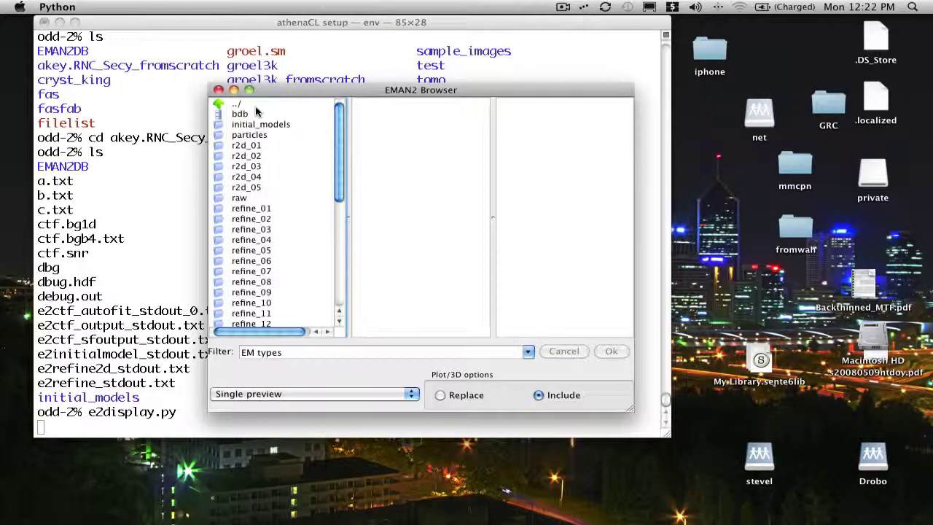
# Step: Open ribosome.hdf in a 3D view, rotate it to see other sides, then close it
pyautogui.moveTo(339, 143); pyautogui.dragTo(340, 248)
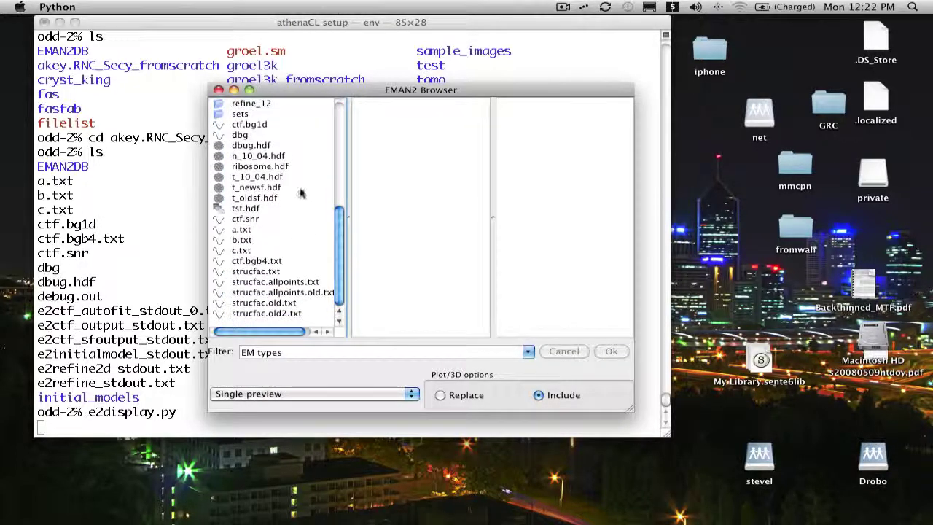
pyautogui.click(285, 167)
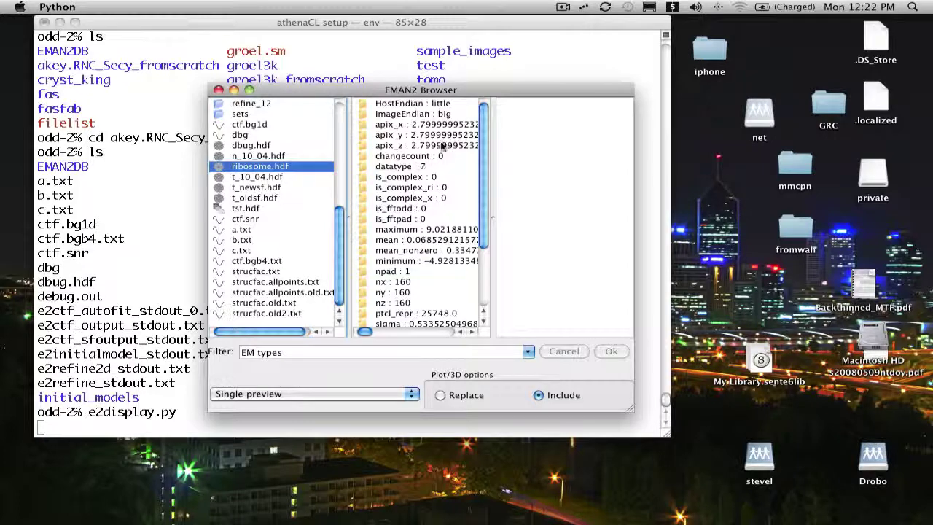
pyautogui.moveTo(483, 144); pyautogui.dragTo(478, 165)
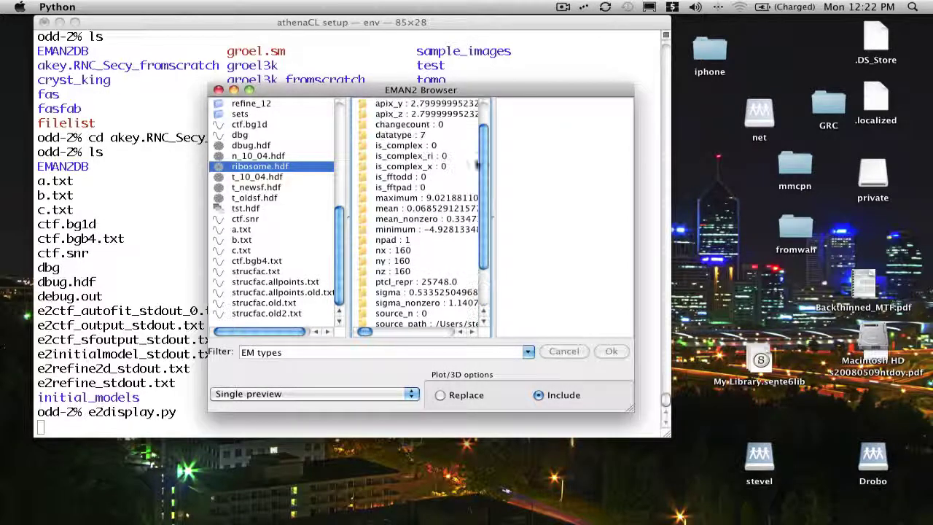
pyautogui.doubleClick(258, 168)
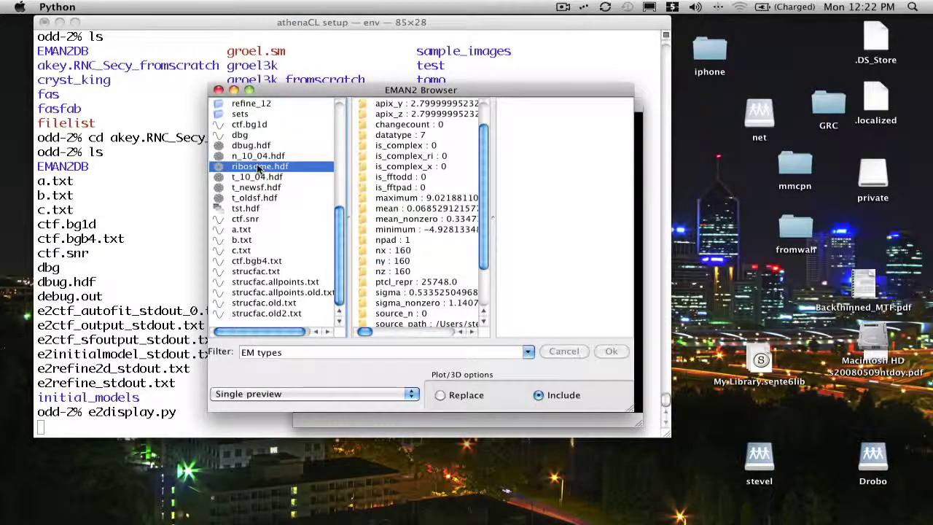
pyautogui.click(640, 131)
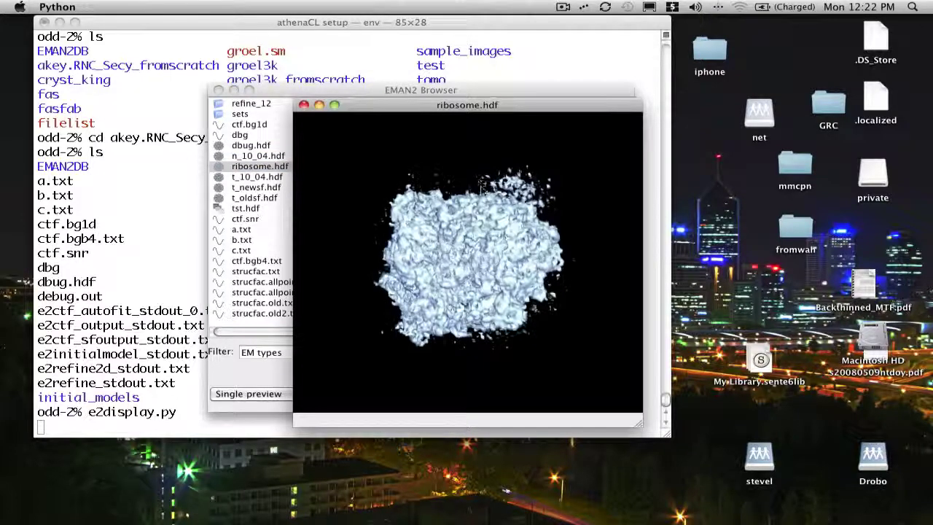
pyautogui.moveTo(481, 187); pyautogui.dragTo(342, 131)
pyautogui.click(304, 106)
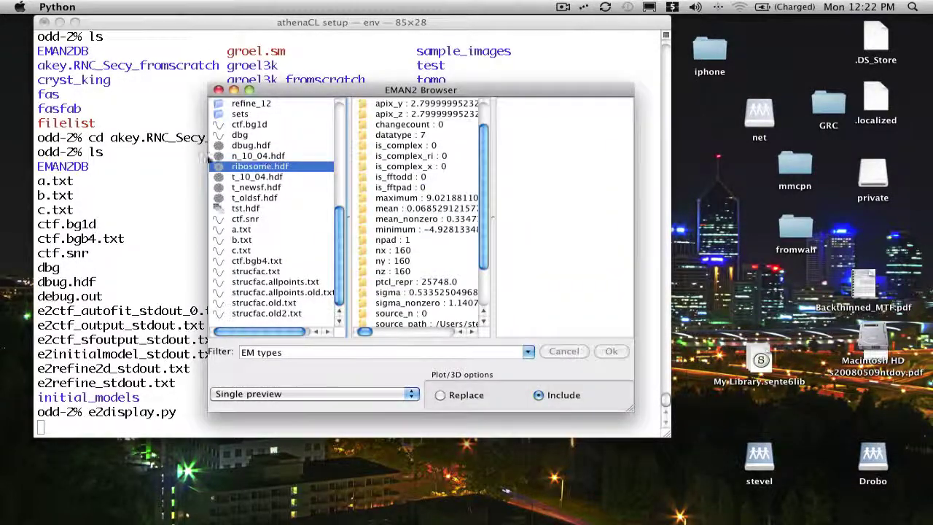
pyautogui.rightClick(264, 169)
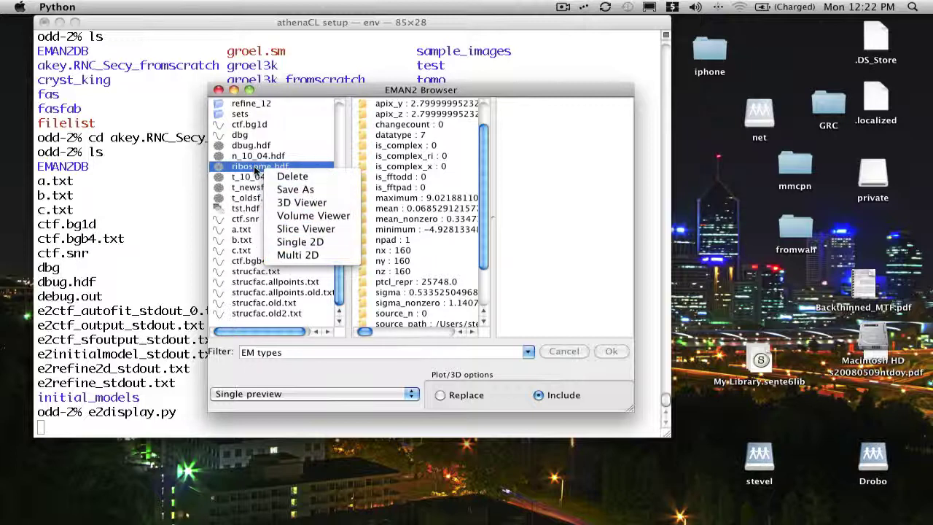
pyautogui.click(317, 242)
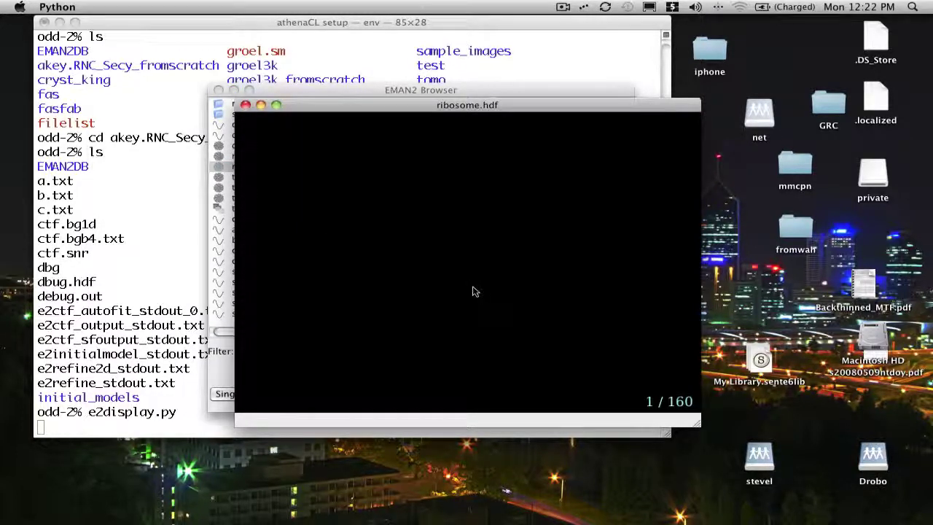
pyautogui.press('Up')
pyautogui.press('Up')
pyautogui.press('Up')
pyautogui.press('Up')
pyautogui.press('Up')
pyautogui.press('Up')
pyautogui.press('Up')
pyautogui.press('Up')
pyautogui.press('Up')
pyautogui.press('Up')
pyautogui.press('Up')
pyautogui.press('Up')
pyautogui.press('Up')
pyautogui.press('Up')
pyautogui.press('Up')
pyautogui.press('Up')
pyautogui.press('Up')
pyautogui.press('Up')
pyautogui.press('Up')
pyautogui.press('Up')
pyautogui.press('Up')
pyautogui.press('Up')
pyautogui.press('Up')
pyautogui.press('Up')
pyautogui.press('Up')
pyautogui.press('Up')
pyautogui.press('Up')
pyautogui.press('Up')
pyautogui.press('Up')
pyautogui.press('Up')
pyautogui.press('Up')
pyautogui.press('Up')
pyautogui.press('Up')
pyautogui.press('Up')
pyautogui.press('Up')
pyautogui.press('Up')
pyautogui.press('Up')
pyautogui.press('Up')
pyautogui.press('Up')
pyautogui.press('Up')
pyautogui.press('Up')
pyautogui.press('Up')
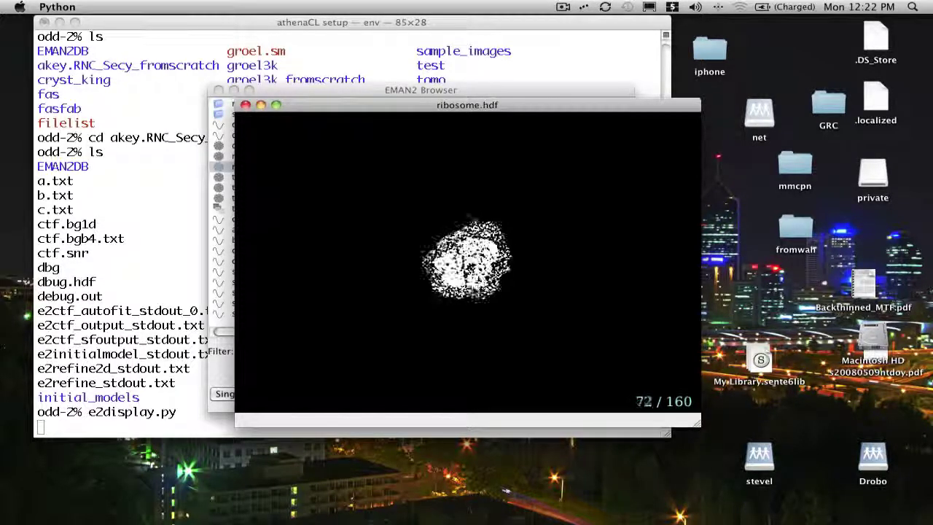
pyautogui.middleClick(525, 275)
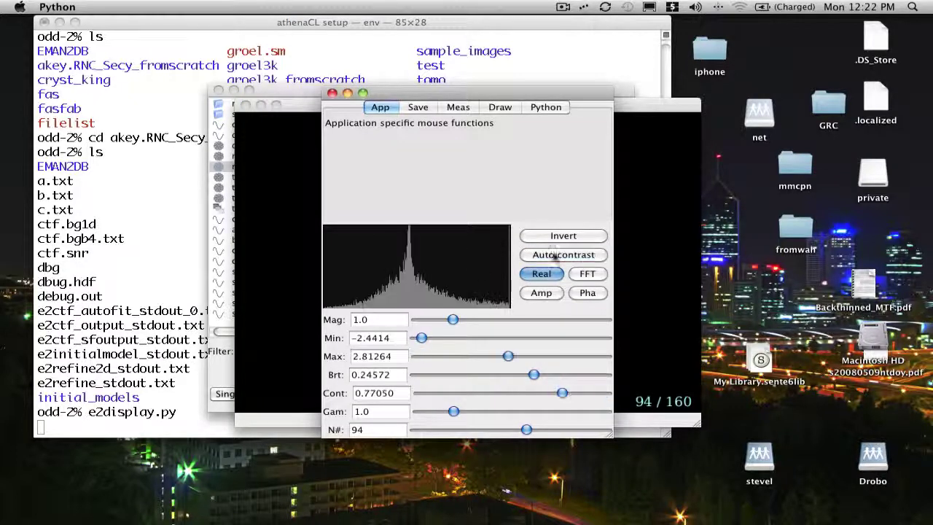
pyautogui.moveTo(426, 93); pyautogui.dragTo(781, 123)
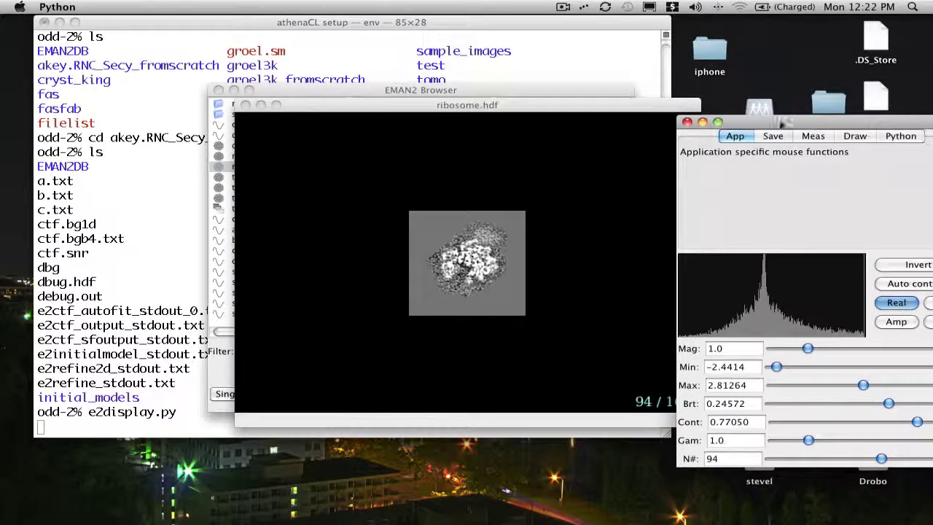
pyautogui.moveTo(509, 110); pyautogui.dragTo(398, 91)
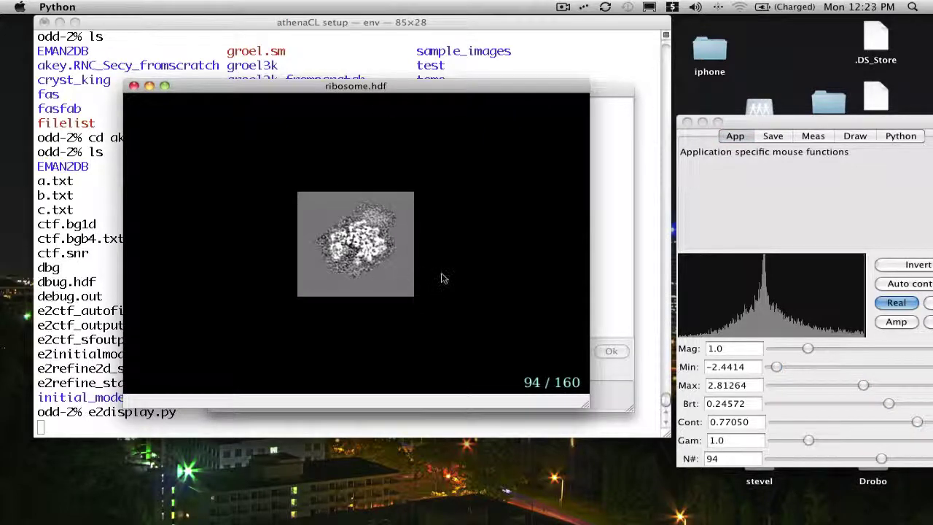
pyautogui.press('Up')
pyautogui.press('Up')
pyautogui.press('Up')
pyautogui.press('Up')
pyautogui.press('Up')
pyautogui.press('Up')
pyautogui.press('Up')
pyautogui.press('Up')
pyautogui.press('Up')
pyautogui.press('Up')
pyautogui.press('Up')
pyautogui.press('Up')
pyautogui.press('Up')
pyautogui.press('Up')
pyautogui.press('Up')
pyautogui.press('Up')
pyautogui.press('Up')
pyautogui.press('Up')
pyautogui.press('Up')
pyautogui.press('Up')
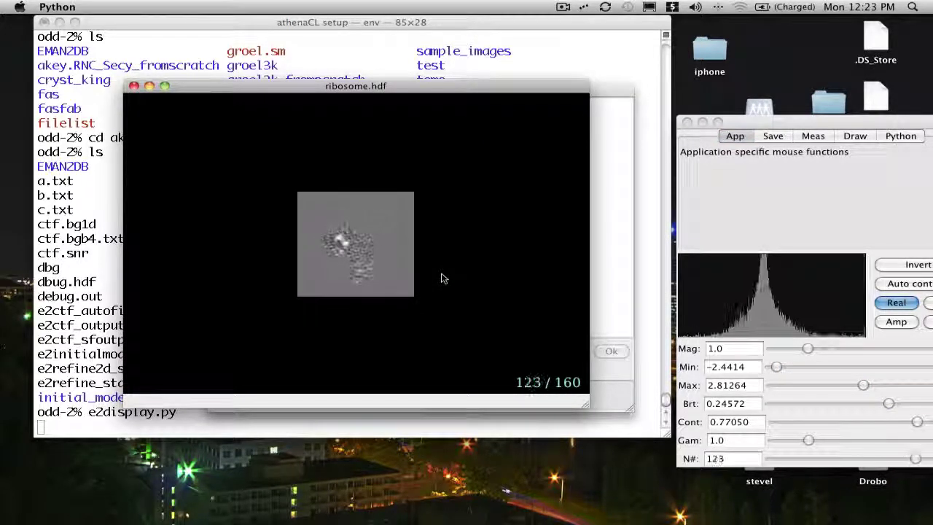
pyautogui.press('Down')
pyautogui.press('Down')
pyautogui.press('Down')
pyautogui.press('Down')
pyautogui.press('Down')
pyautogui.press('Down')
pyautogui.press('Down')
pyautogui.press('Down')
pyautogui.press('Down')
pyautogui.press('Down')
pyautogui.press('Down')
pyautogui.press('Down')
pyautogui.press('Down')
pyautogui.press('Down')
pyautogui.press('Down')
pyautogui.press('Down')
pyautogui.press('Down')
pyautogui.press('Down')
pyautogui.press('Down')
pyautogui.press('Down')
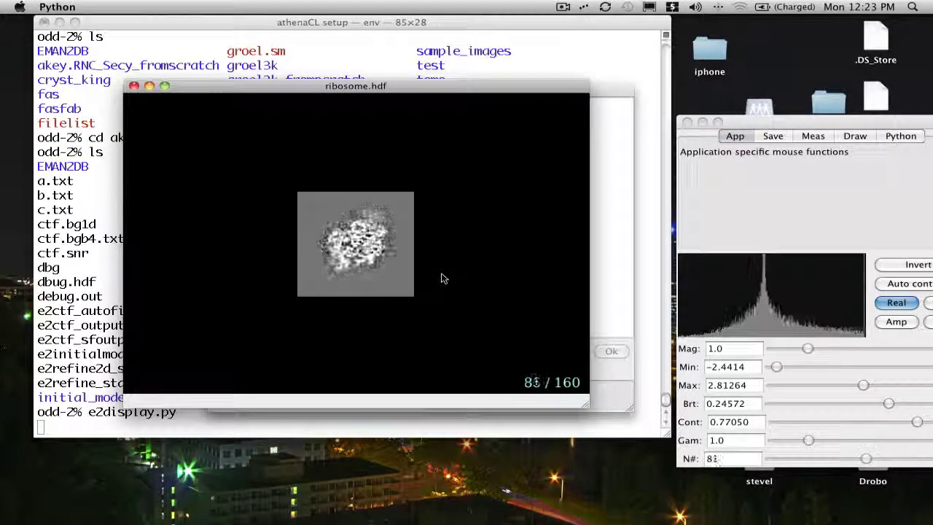
pyautogui.press('Down')
pyautogui.press('Down')
pyautogui.press('Down')
pyautogui.press('Down')
pyautogui.press('Down')
pyautogui.press('Down')
pyautogui.press('Down')
pyautogui.press('Down')
pyautogui.press('Down')
pyautogui.press('Down')
pyautogui.press('Down')
pyautogui.press('Down')
pyautogui.press('Down')
pyautogui.press('Down')
pyautogui.press('Down')
pyautogui.press('Down')
pyautogui.press('Down')
pyautogui.press('Down')
pyautogui.press('Down')
pyautogui.press('Down')
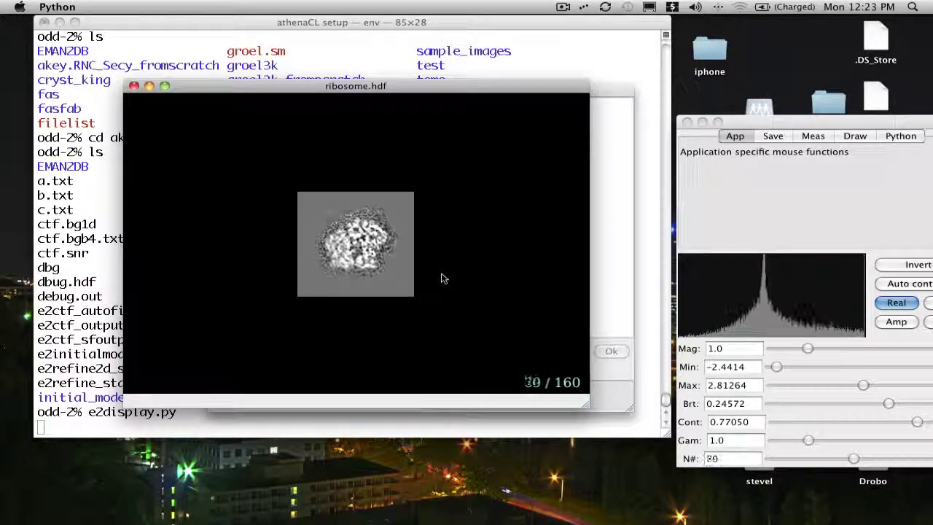
pyautogui.press('Up')
pyautogui.press('Up')
pyautogui.press('Up')
pyautogui.press('Up')
pyautogui.press('Up')
pyautogui.press('Up')
pyautogui.press('Up')
pyautogui.press('Up')
pyautogui.press('Up')
pyautogui.press('Up')
pyautogui.press('Up')
pyautogui.press('Up')
pyautogui.press('Up')
pyautogui.press('Up')
pyautogui.press('Up')
pyautogui.press('Up')
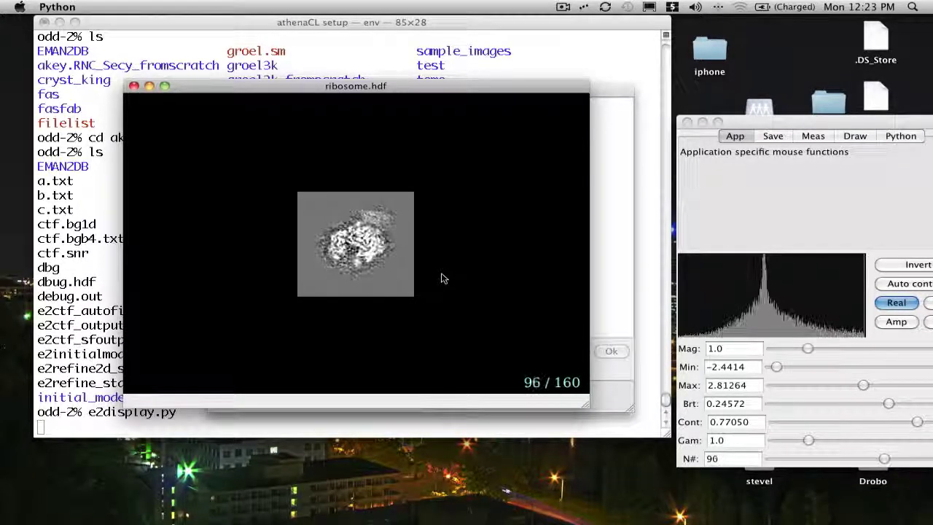
pyautogui.press('Down')
pyautogui.press('Escape')
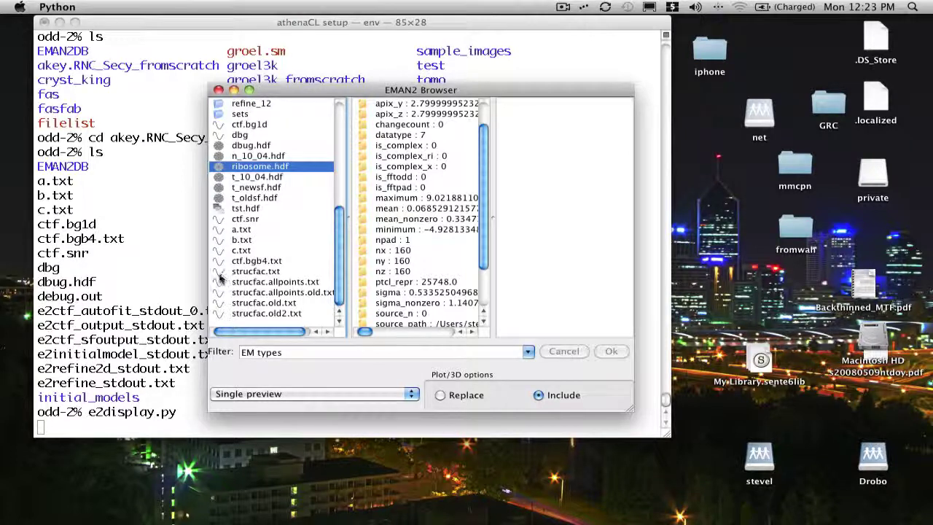
# Step: Plot strucfac.txt, set its display settings beside the plot, and enable Y Log
pyautogui.click(255, 272)
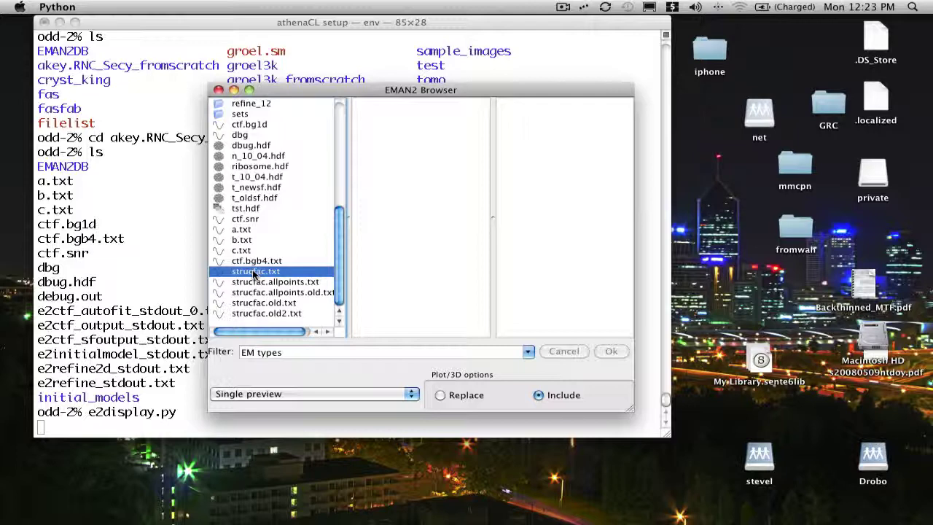
pyautogui.doubleClick(258, 274)
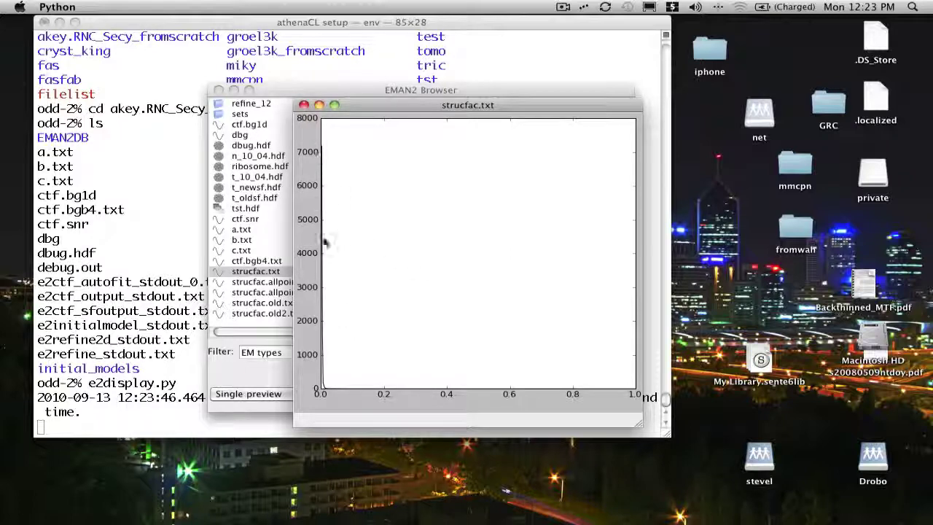
pyautogui.middleClick(448, 299)
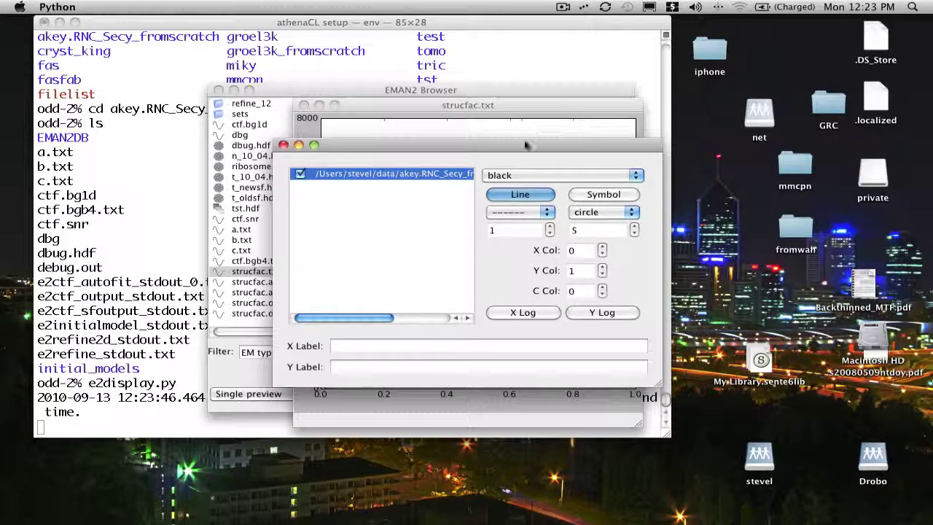
pyautogui.moveTo(526, 145); pyautogui.dragTo(757, 61)
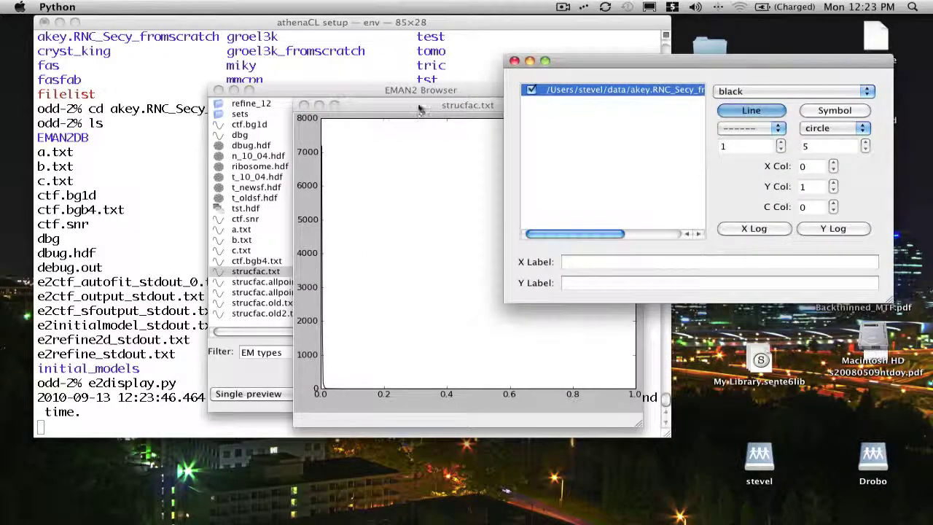
pyautogui.moveTo(420, 109); pyautogui.dragTo(253, 109)
pyautogui.click(848, 230)
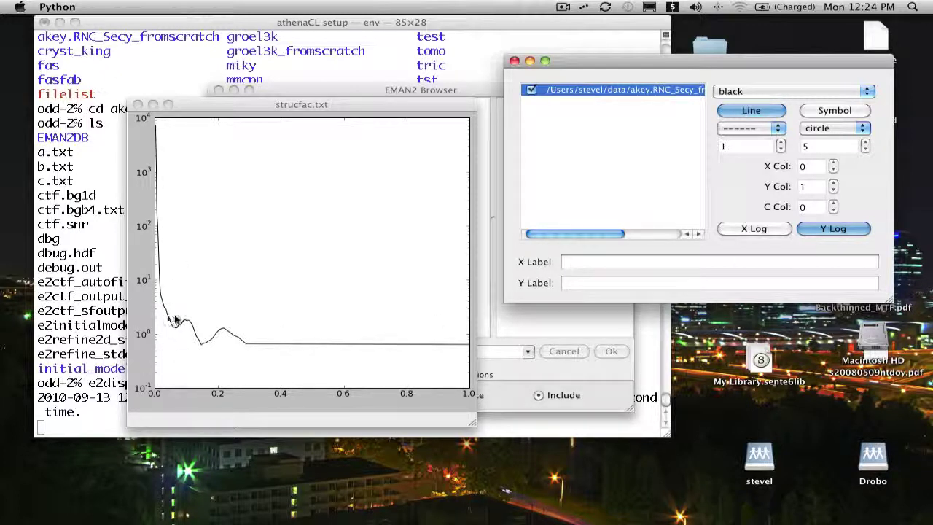
# Step: Read curve coordinates, zoom into the curve's dips and peaks, reset the view, then close the plot
pyautogui.moveTo(175, 321); pyautogui.dragTo(241, 312)
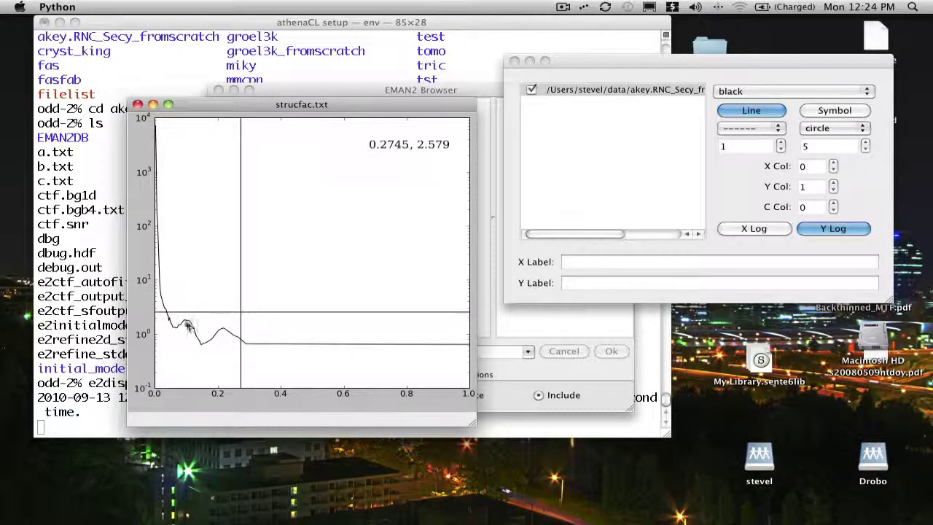
pyautogui.moveTo(165, 315); pyautogui.dragTo(287, 368)
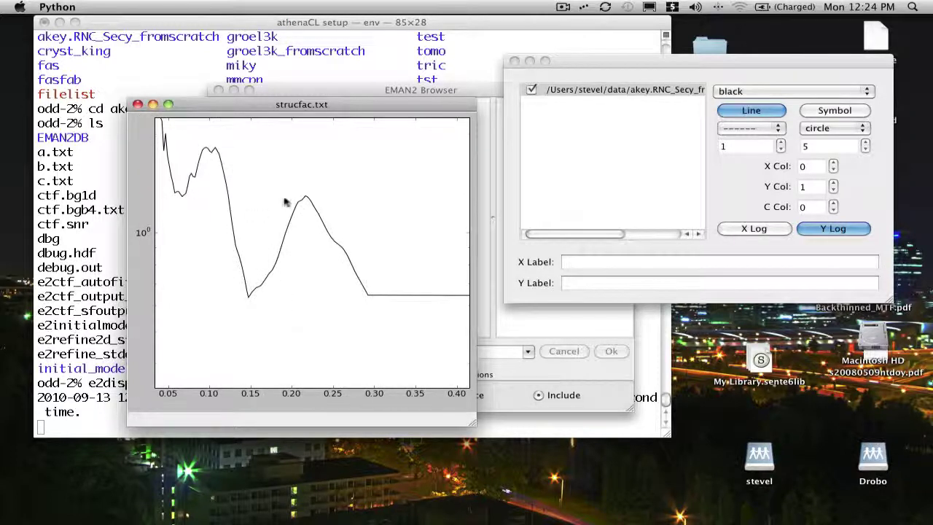
pyautogui.moveTo(213, 199); pyautogui.dragTo(445, 328)
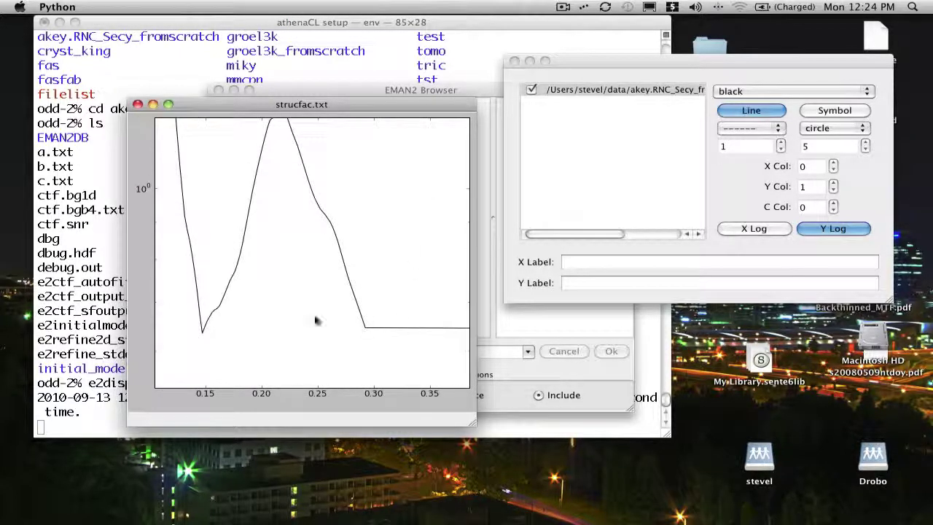
pyautogui.click(239, 284)
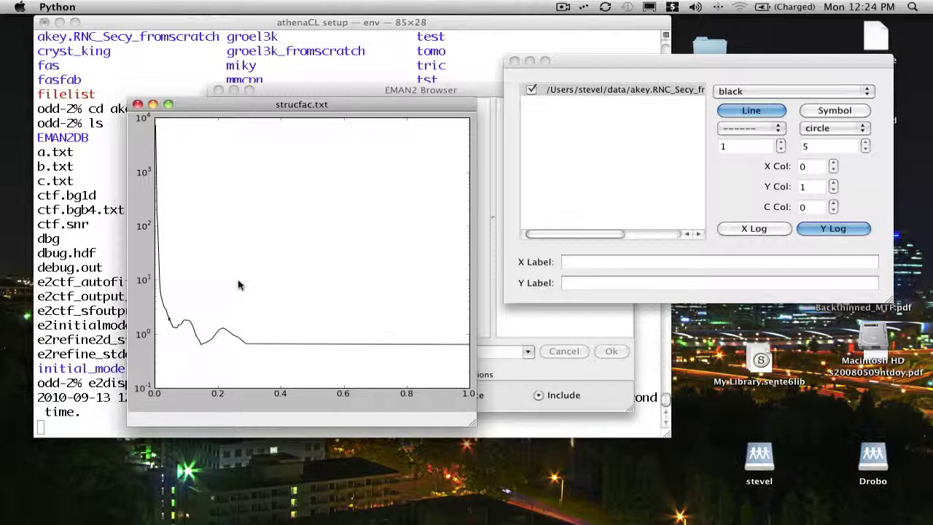
pyautogui.click(138, 104)
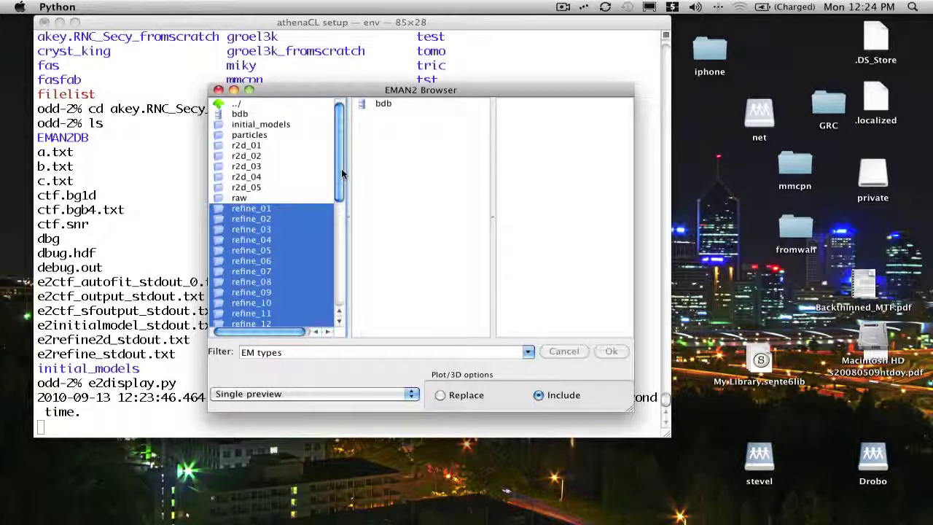
# Step: Open n_10_04.hdf from the file list in a 3D preview window
pyautogui.scroll(-3, 342, 177)
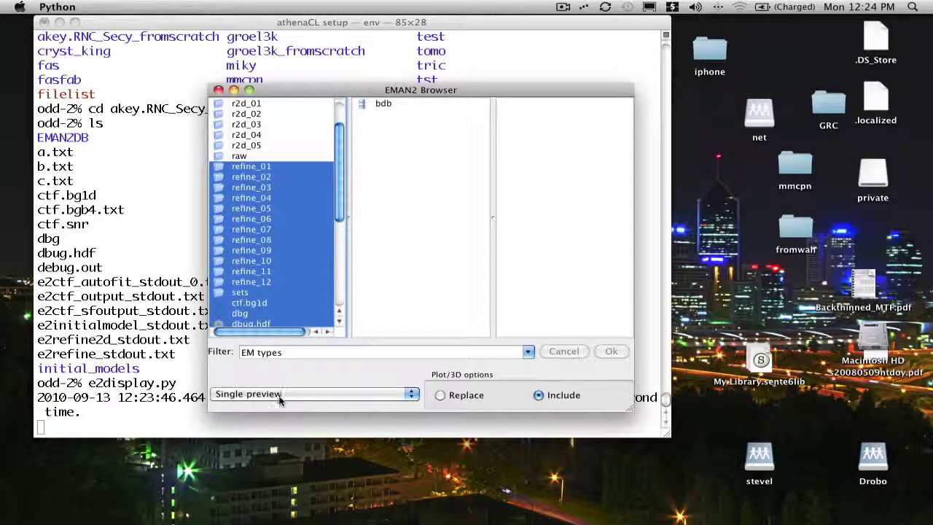
pyautogui.moveTo(339, 146); pyautogui.dragTo(339, 227)
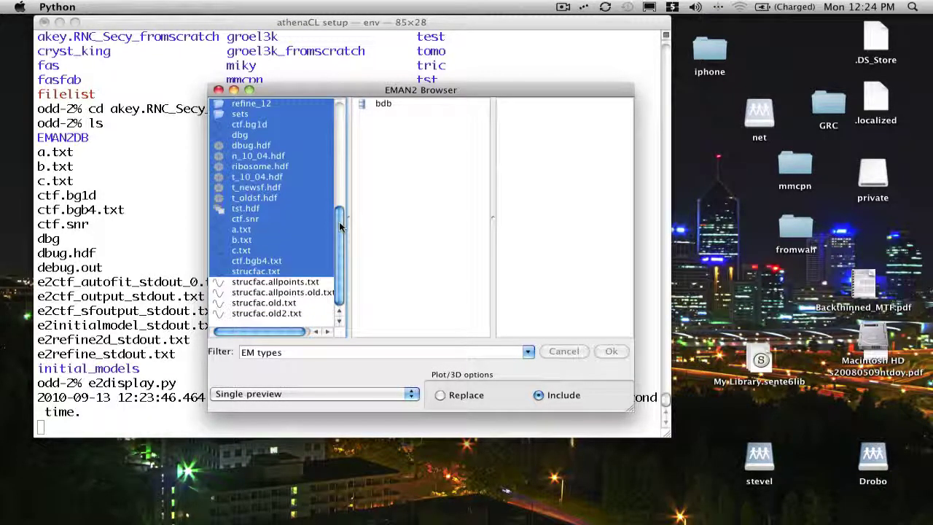
pyautogui.doubleClick(273, 158)
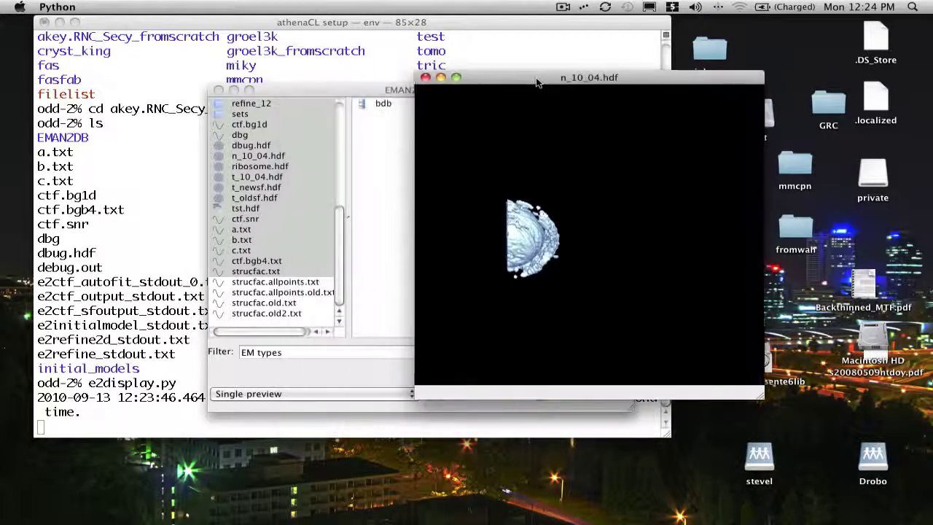
pyautogui.click(259, 158)
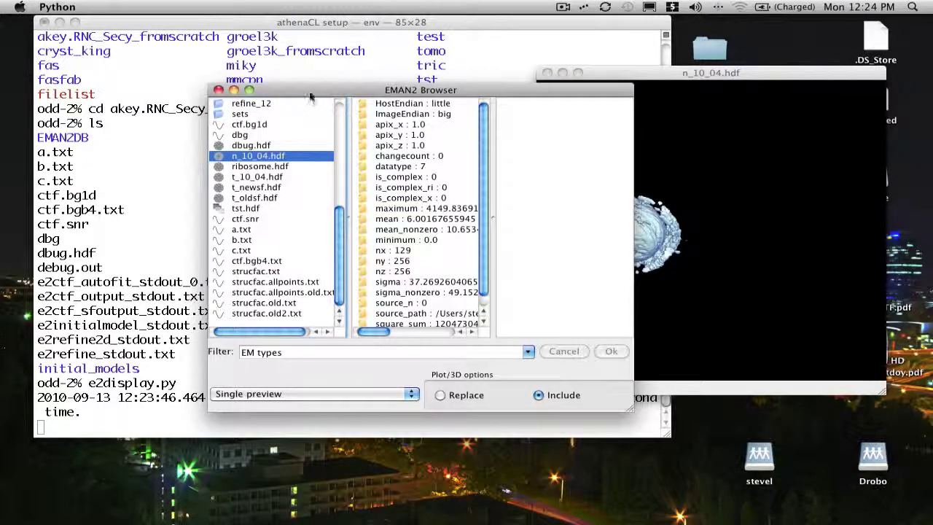
# Step: Move the browser beside the 3D viewer and show the ribosome.hdf map in the preview
pyautogui.moveTo(306, 90); pyautogui.dragTo(183, 101)
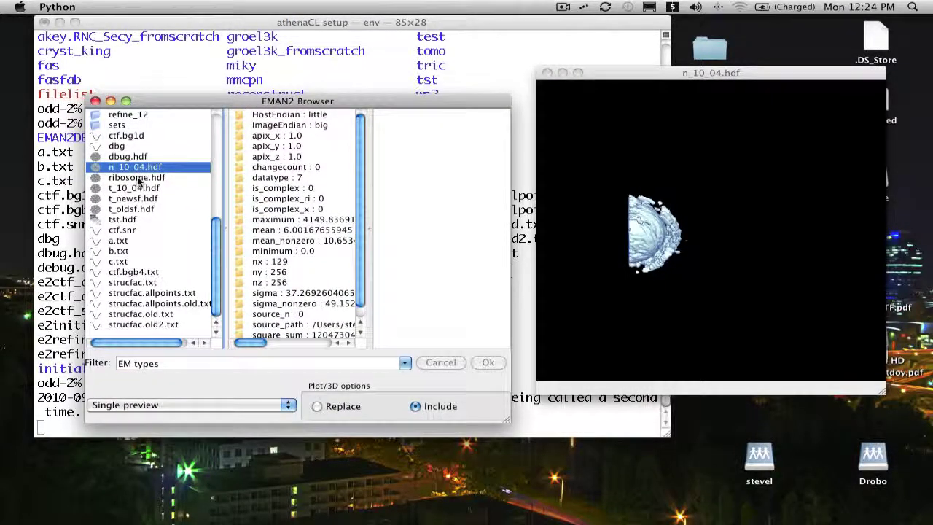
pyautogui.click(140, 178)
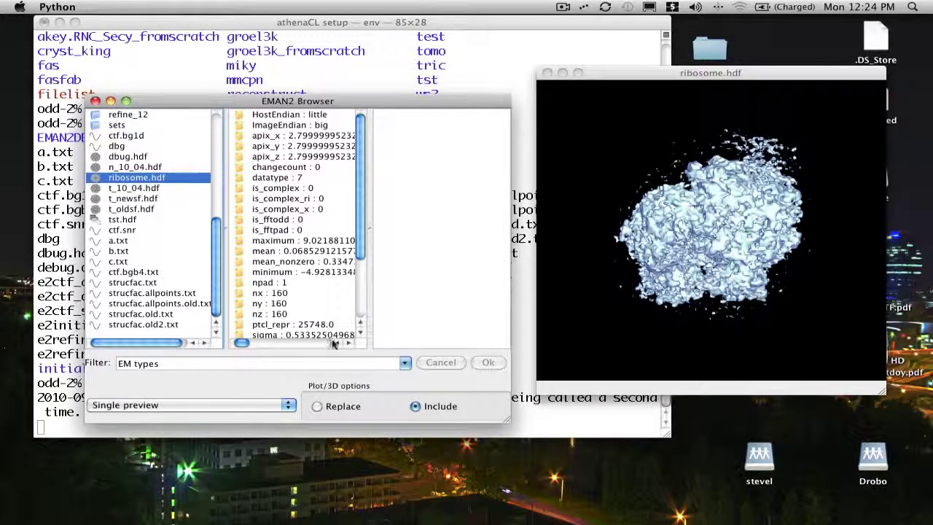
pyautogui.click(237, 406)
# Step: Use Multi preview to view n_10_04.hdf too, then close both 3D viewers and the browser
pyautogui.click(234, 417)
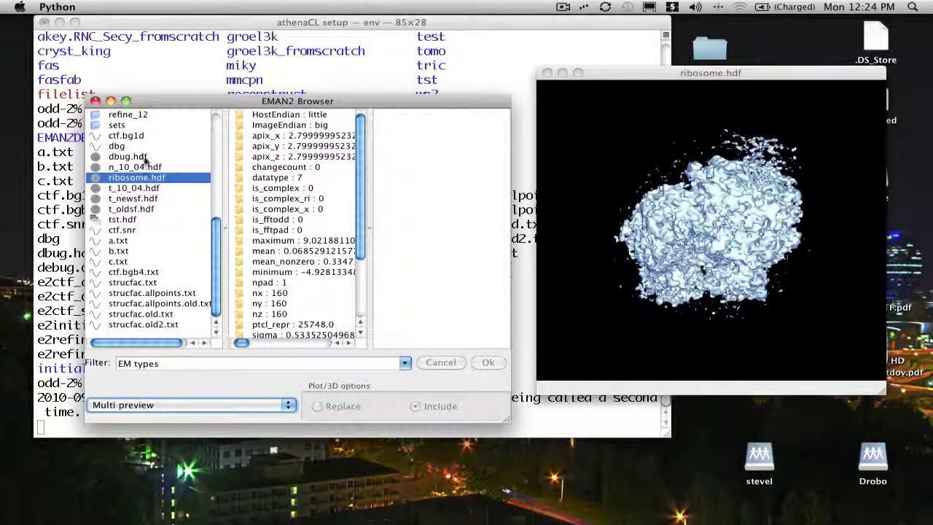
pyautogui.click(147, 168)
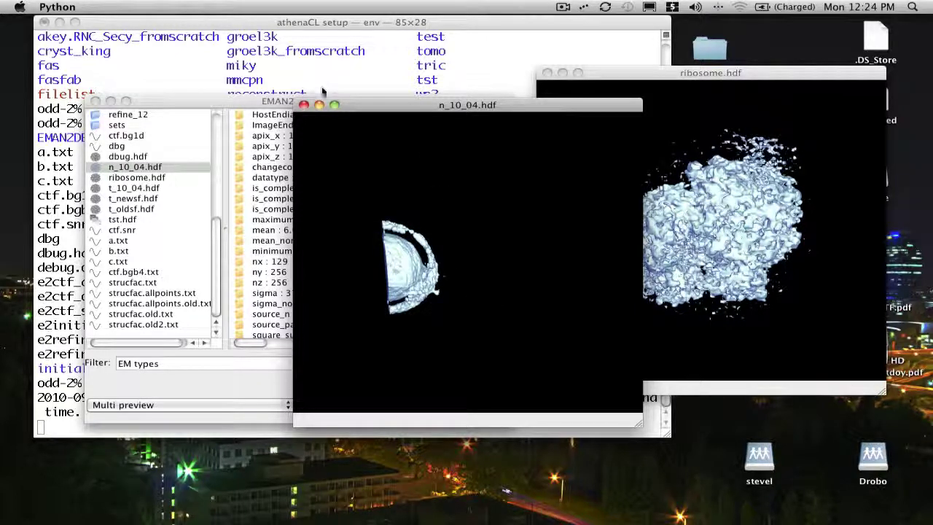
pyautogui.click(303, 105)
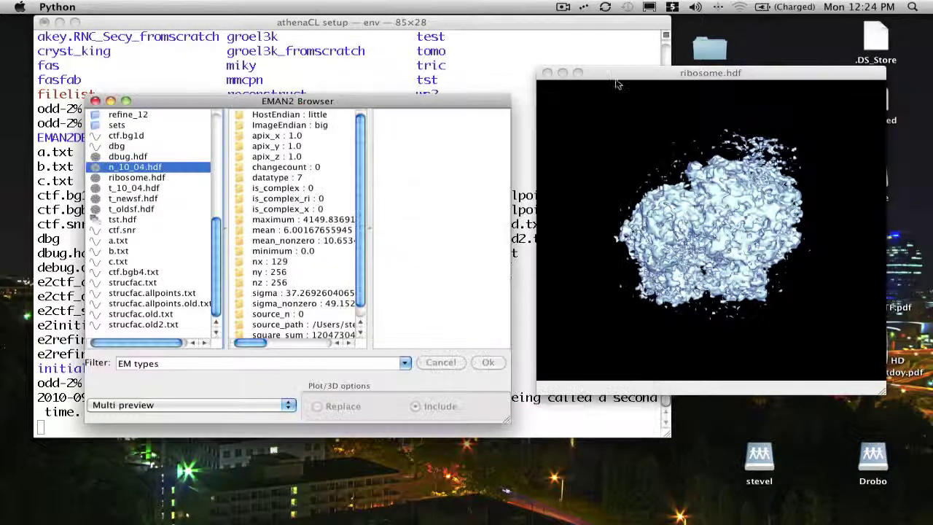
pyautogui.click(547, 75)
pyautogui.press('Escape')
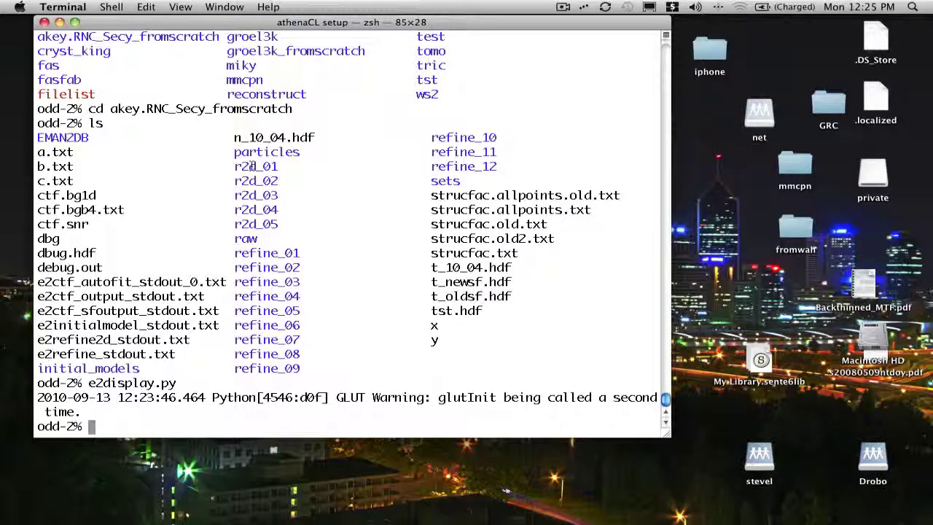
# Step: Launch e2eulerxplor.py from the terminal using Tab completion
pyautogui.write('e2')
pyautogui.write('u')
pyautogui.press('Tab')
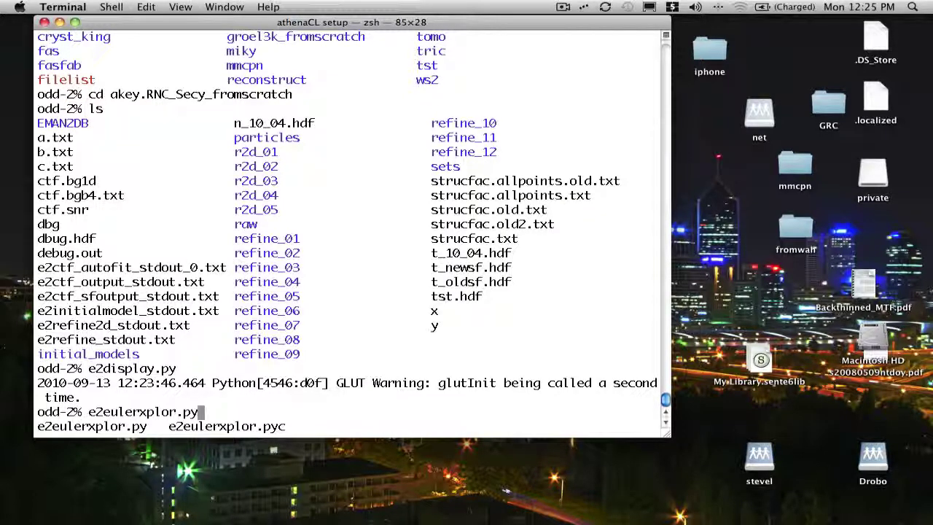
pyautogui.press('Return')
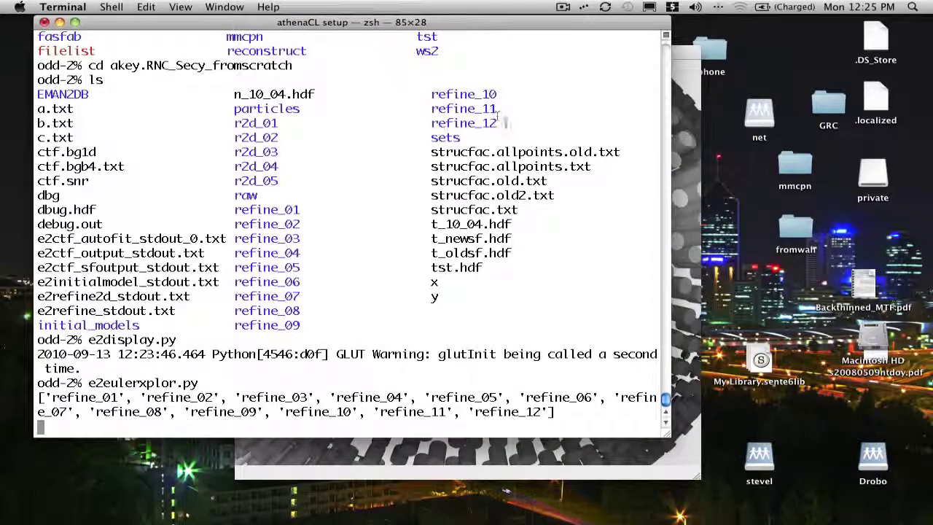
# Step: Zoom out and rotate the EulerXplor orientation sphere to a top-down view
pyautogui.click(685, 60)
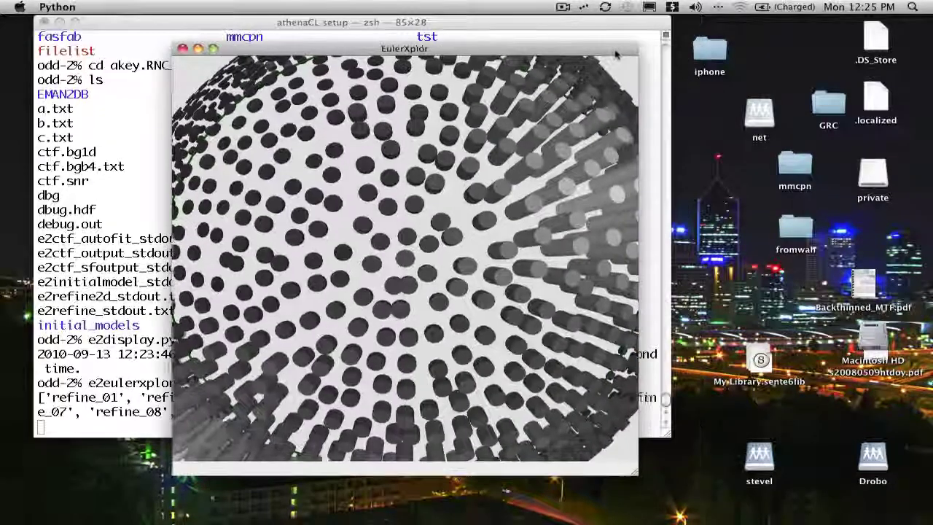
pyautogui.scroll(-3, 361, 274)
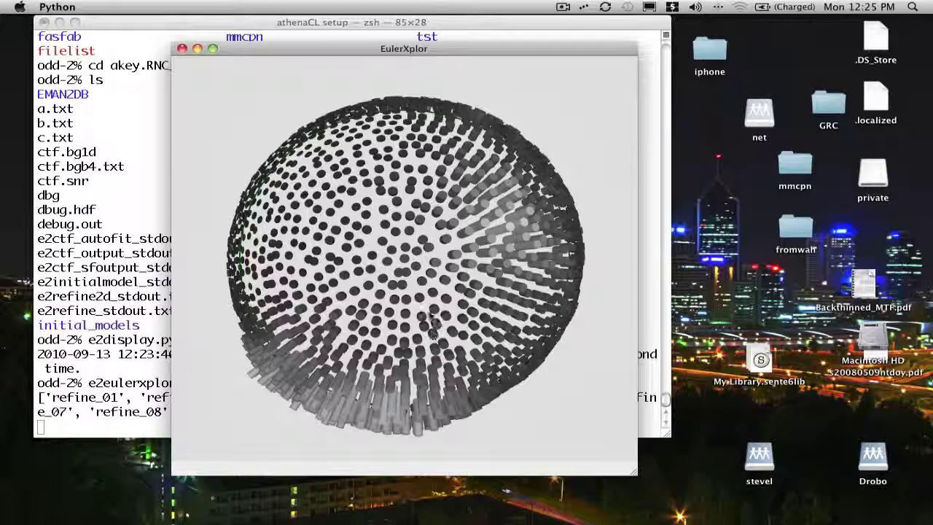
pyautogui.moveTo(496, 401); pyautogui.dragTo(516, 398)
pyautogui.moveTo(308, 434); pyautogui.dragTo(545, 186)
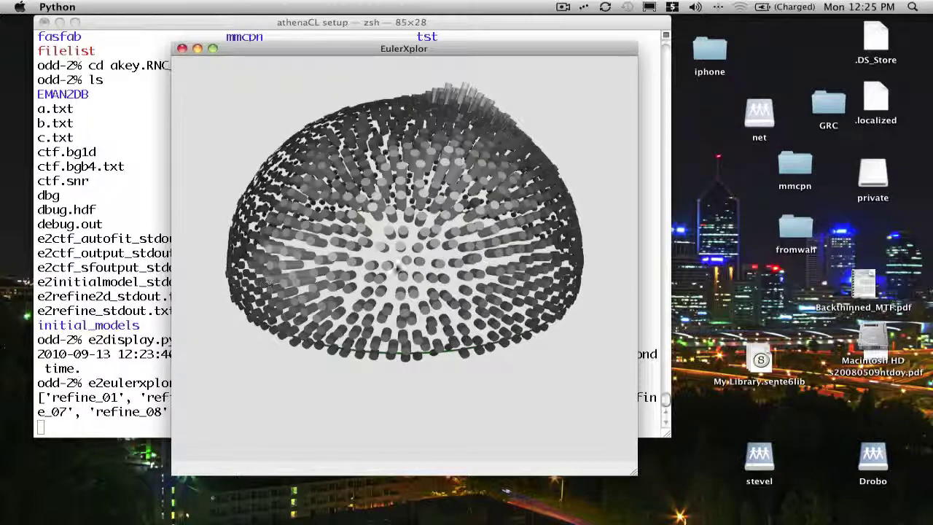
pyautogui.moveTo(548, 381); pyautogui.dragTo(367, 269)
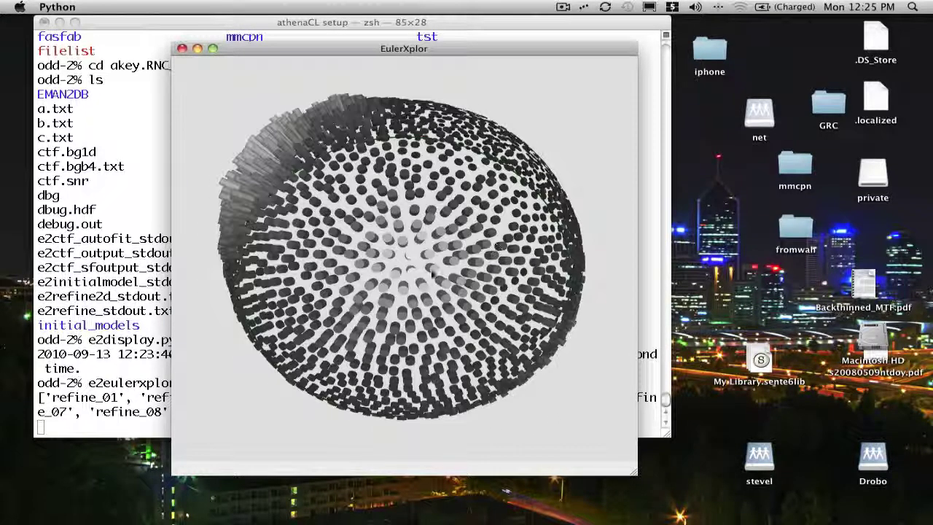
# Step: Pick an orientation cylinder and step through its three particle images, 1/3 to 3/3
pyautogui.click(410, 257)
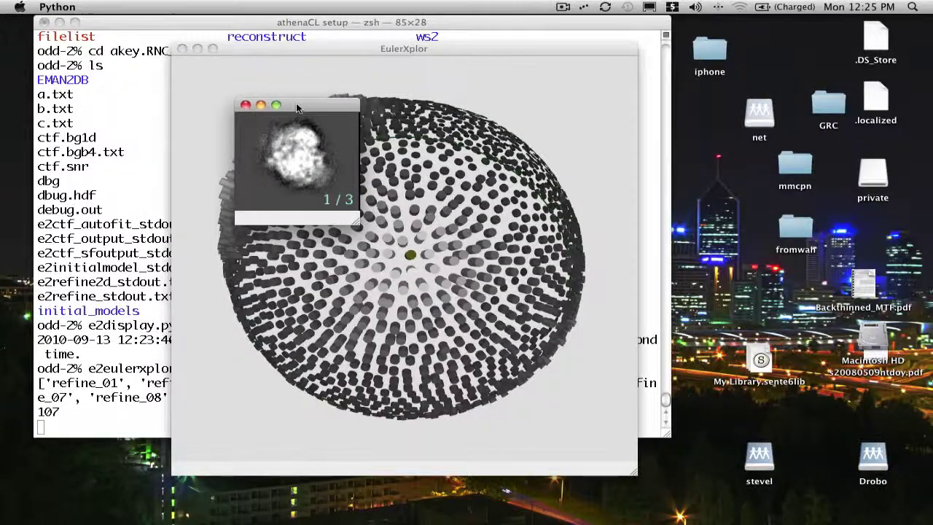
pyautogui.moveTo(296, 102); pyautogui.dragTo(716, 96)
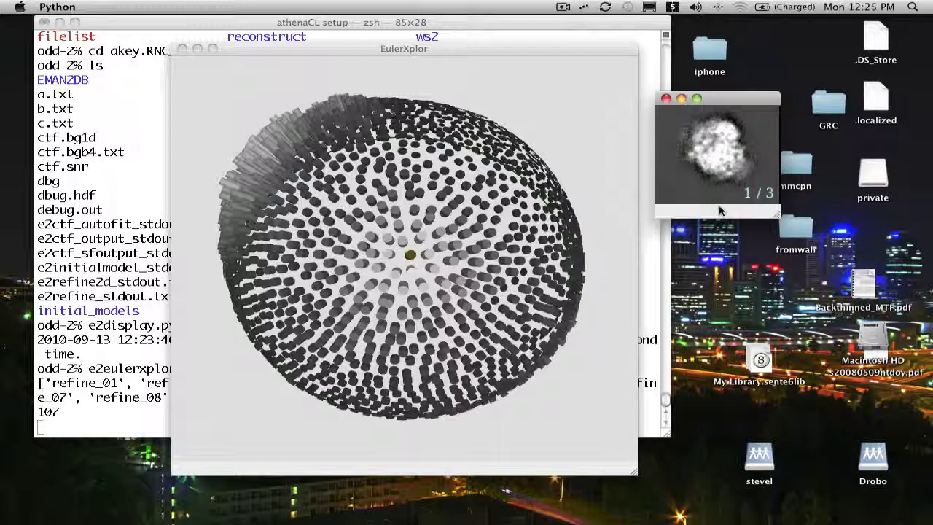
pyautogui.press('Up')
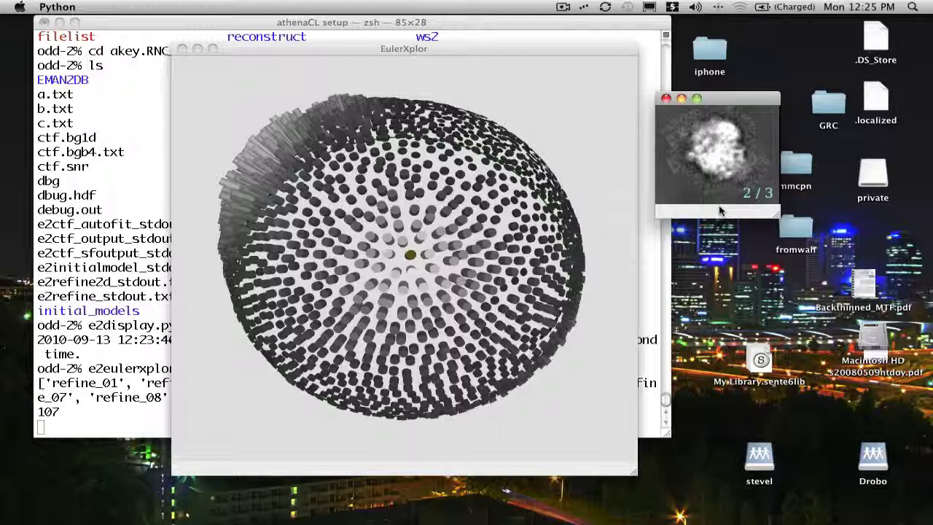
pyautogui.press('Up')
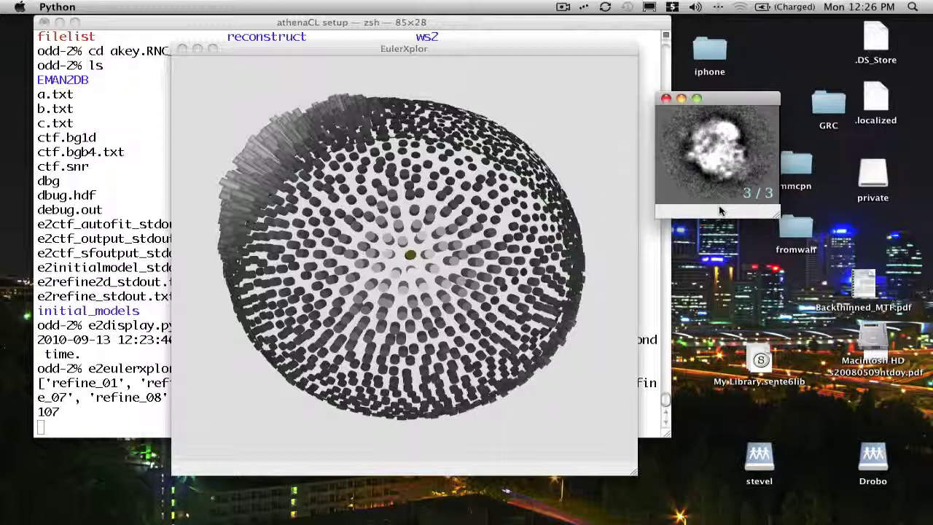
pyautogui.press('Down')
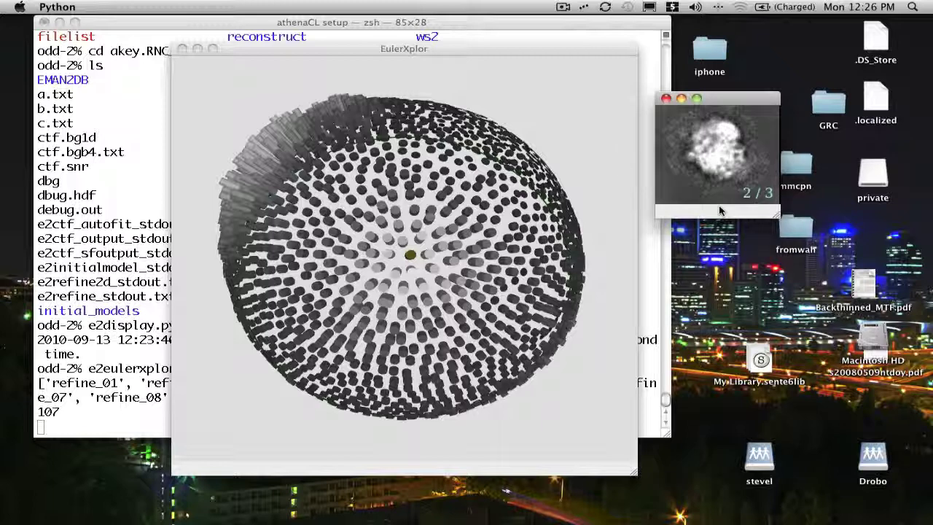
pyautogui.press('Down')
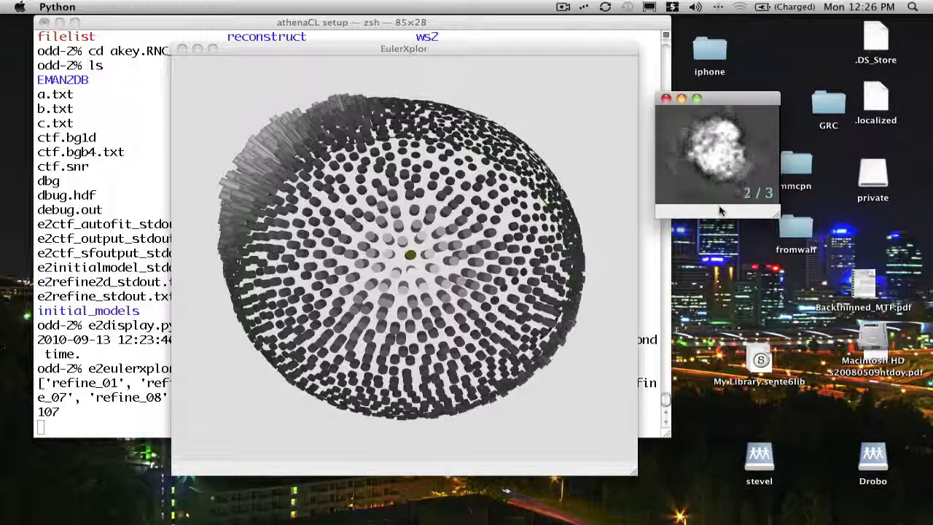
pyautogui.press('Up')
pyautogui.press('Down')
pyautogui.press('Up')
pyautogui.press('Down')
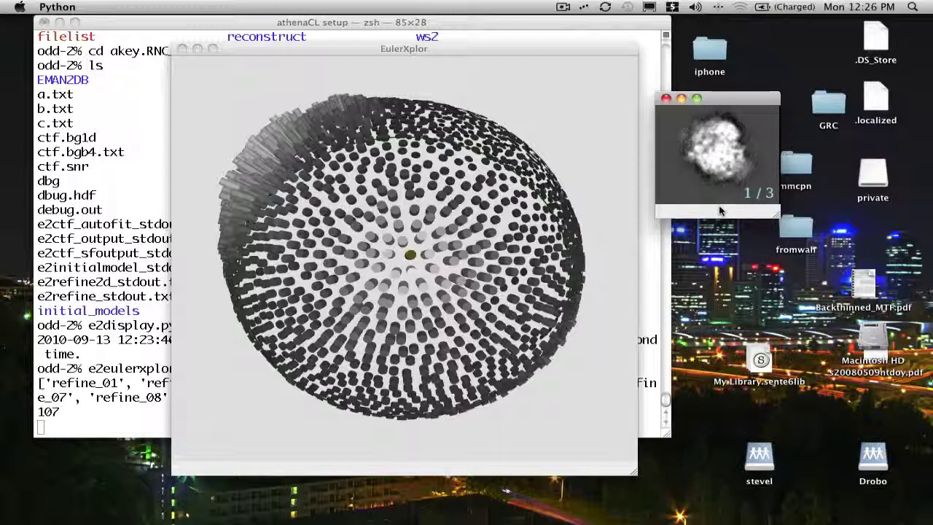
# Step: Rotate to a dome view, pick another orientation, and step through its particle images
pyautogui.moveTo(250, 406); pyautogui.dragTo(407, 248)
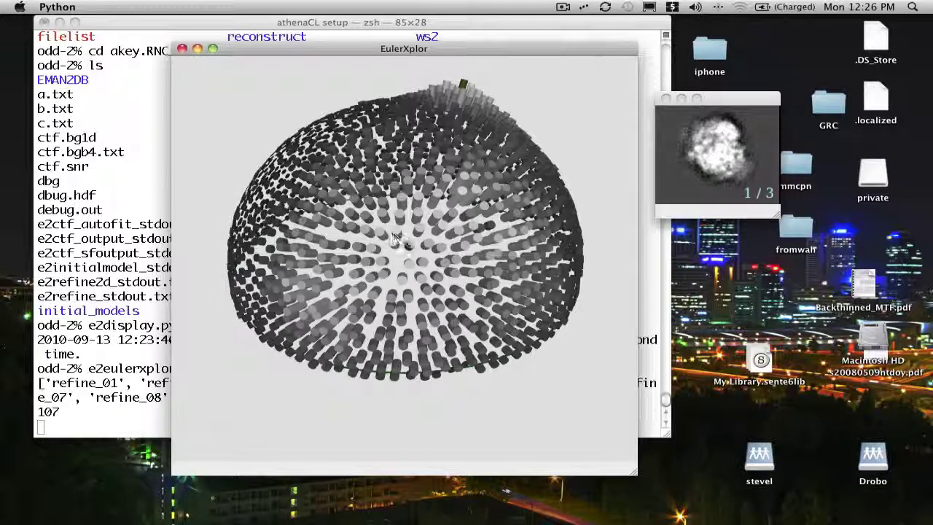
pyautogui.click(409, 248)
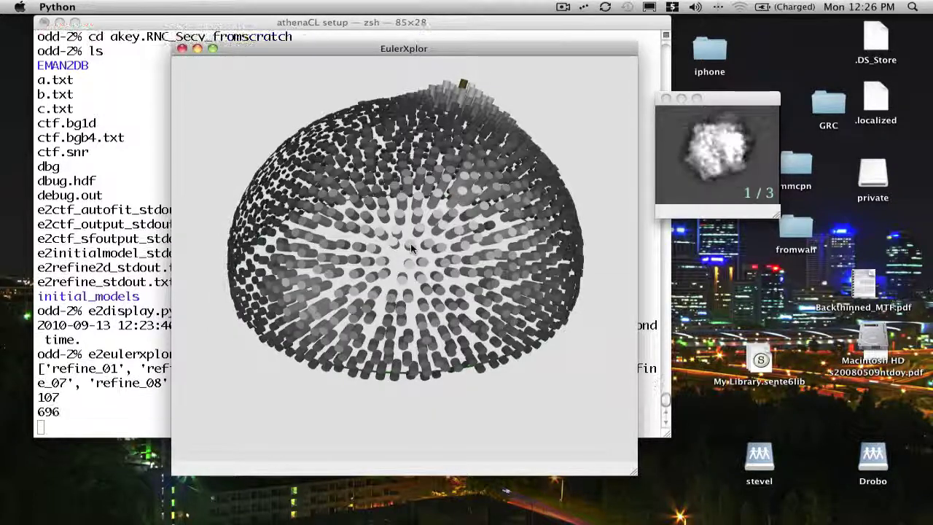
pyautogui.click(736, 203)
pyautogui.press('Up')
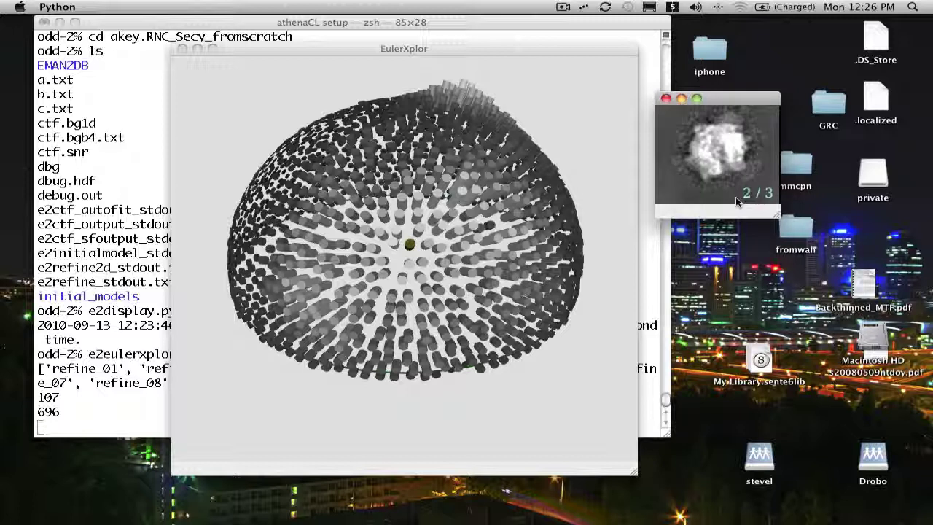
pyautogui.press('Down')
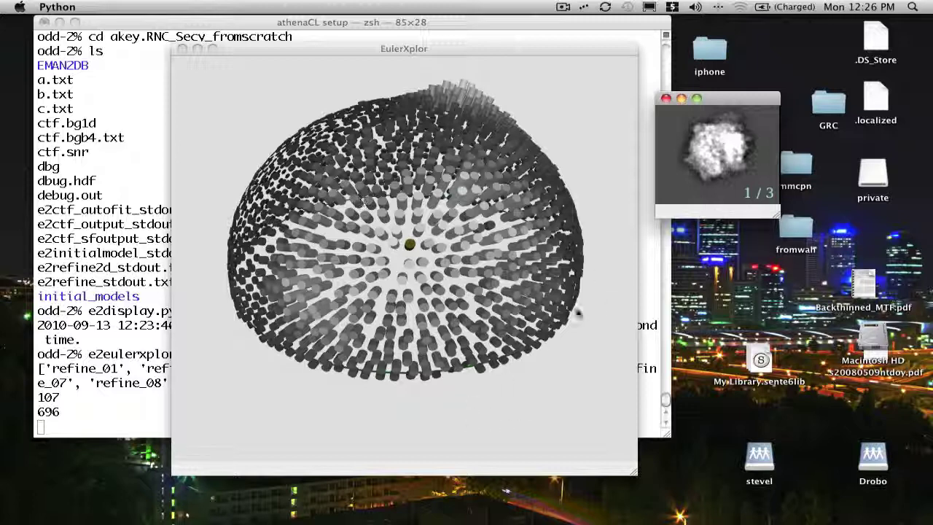
# Step: Show bdb:refine_11#classes_05 on the sphere via the inspector and rotate to inspect its distribution
pyautogui.middleClick(569, 385)
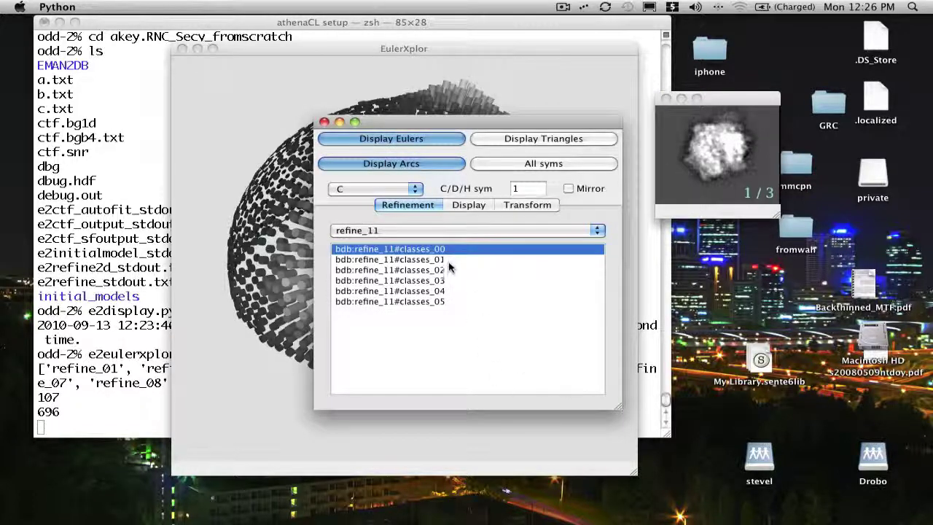
pyautogui.moveTo(481, 123); pyautogui.dragTo(745, 235)
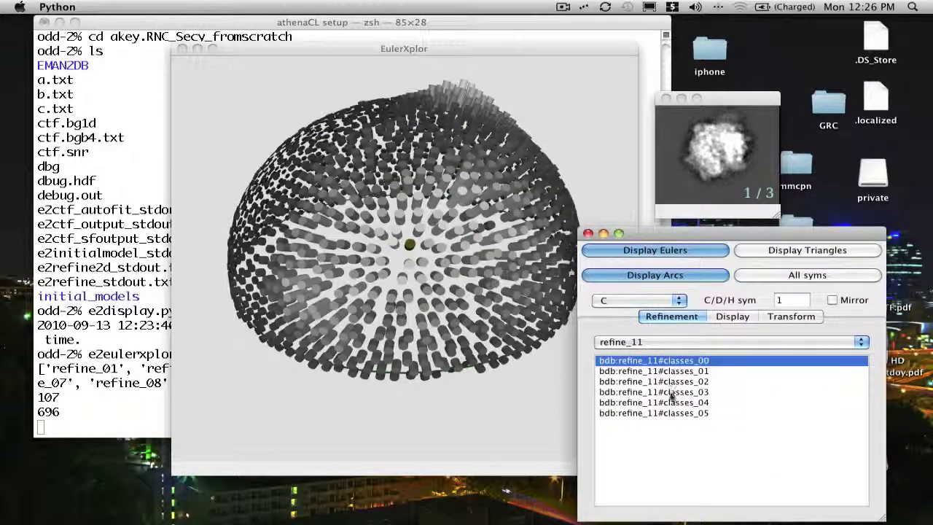
pyautogui.click(671, 412)
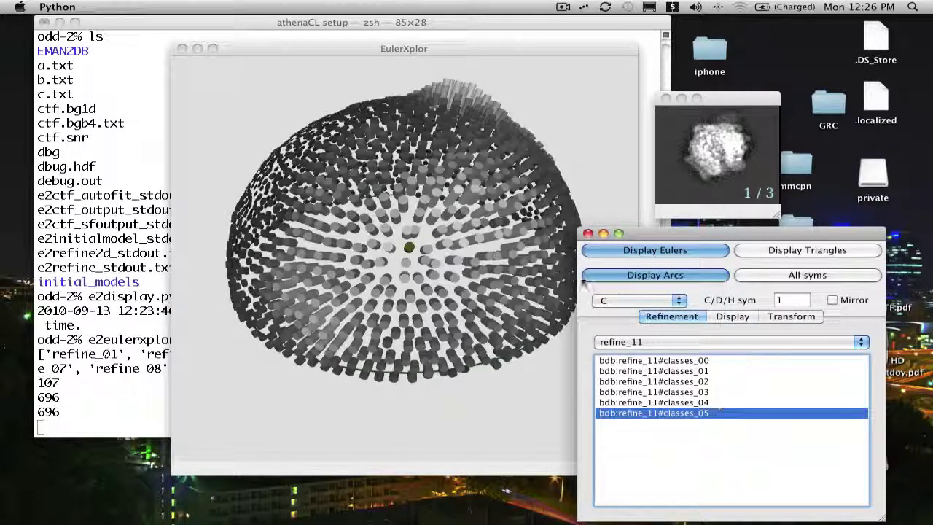
pyautogui.click(552, 100)
pyautogui.moveTo(551, 100); pyautogui.dragTo(658, 239)
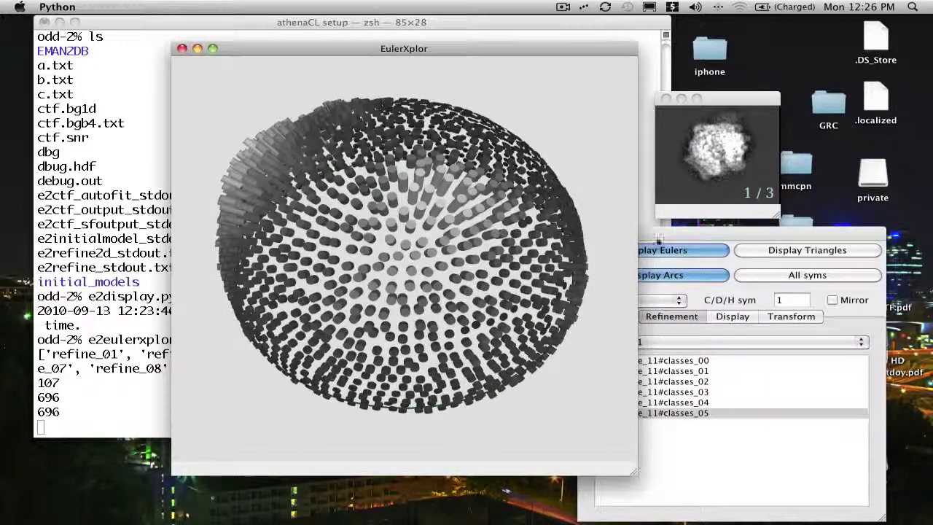
pyautogui.click(755, 239)
pyautogui.press('super+q')
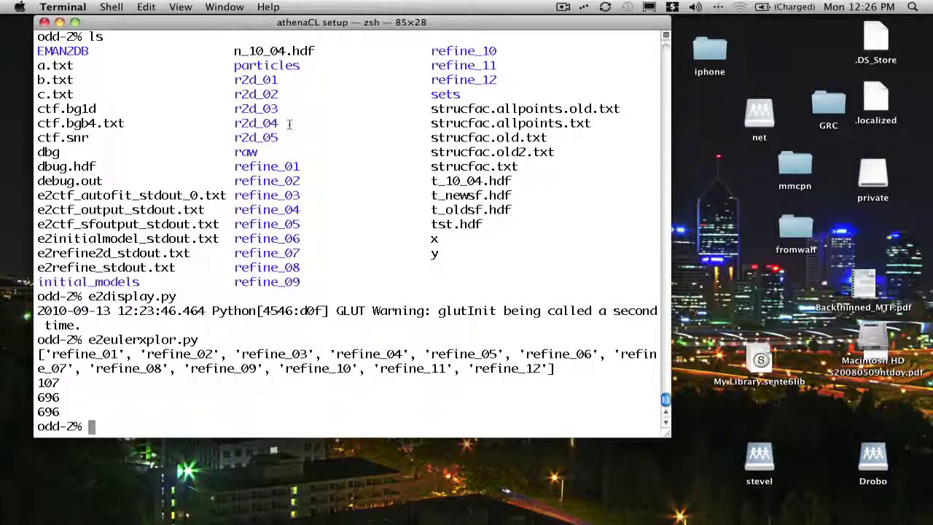